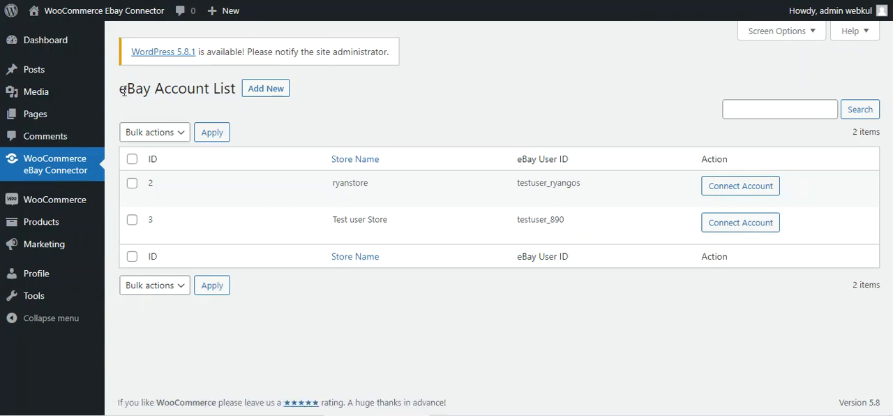
- Open the form for adding a new eBay account from the eBay Account List and look over its fields
{"action": "left_click_drag", "start_coordinate": [120, 91], "coordinate": [234, 97]}
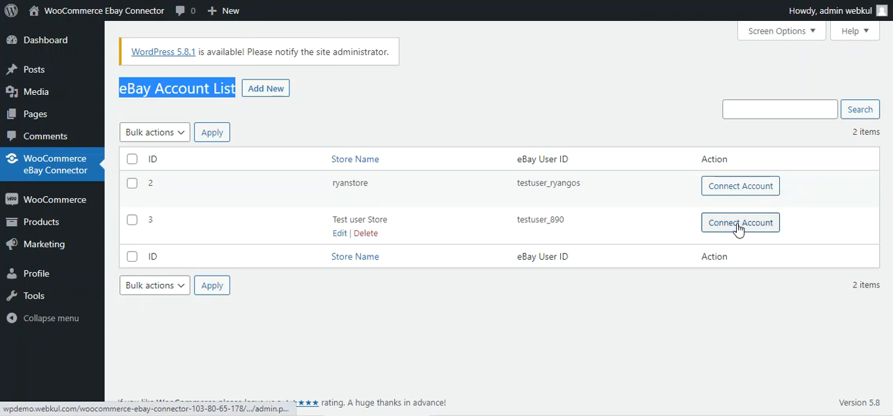
{"action": "left_click", "coordinate": [406, 90]}
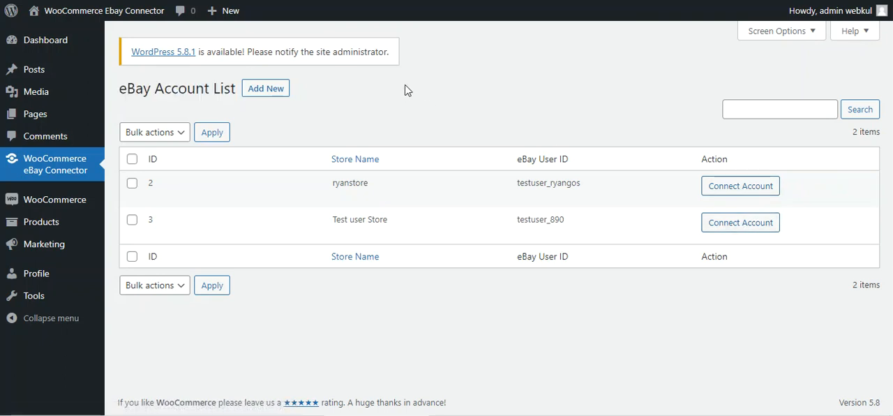
{"action": "left_click", "coordinate": [261, 94]}
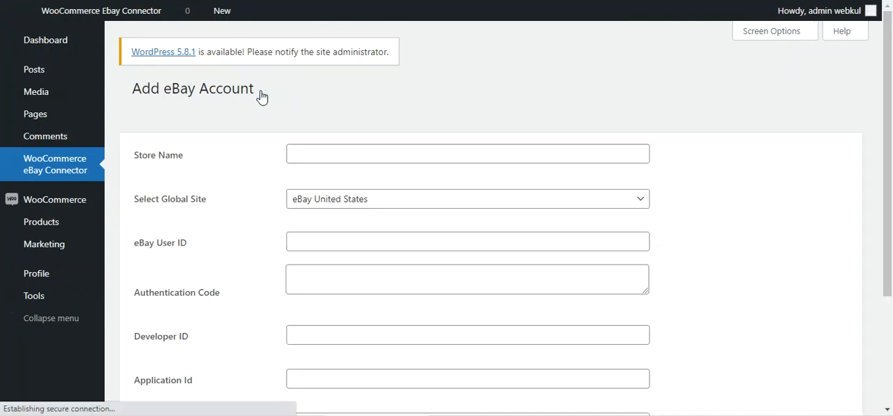
{"action": "left_click_drag", "start_coordinate": [140, 92], "coordinate": [251, 98]}
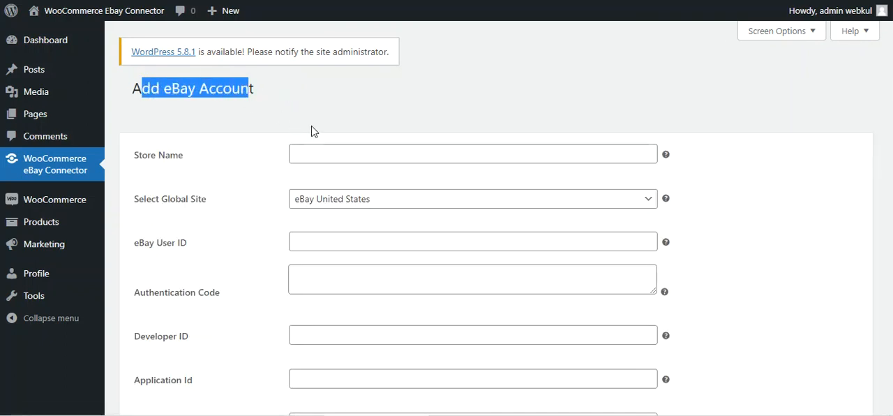
{"action": "scroll", "coordinate": [313, 143], "scroll_direction": "down", "scroll_amount": 1}
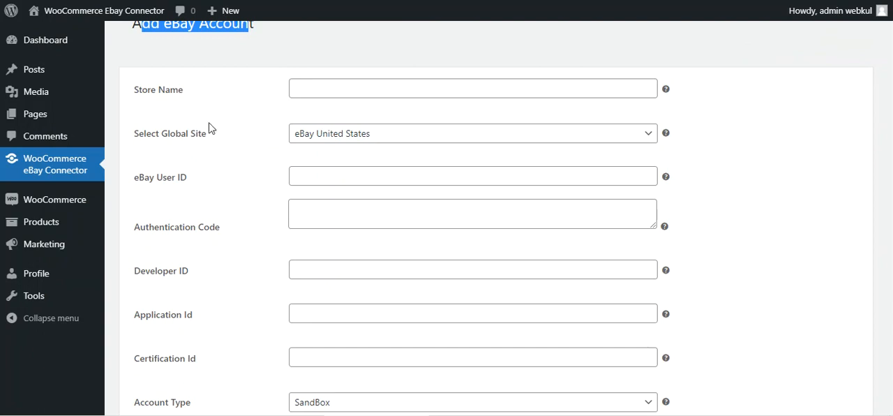
{"action": "scroll", "coordinate": [213, 145], "scroll_direction": "down", "scroll_amount": 1}
{"action": "scroll", "coordinate": [215, 147], "scroll_direction": "up", "scroll_amount": 1}
- Inspect the Store Name field and the eBay sites available under Select Global Site
{"action": "left_click", "coordinate": [315, 92]}
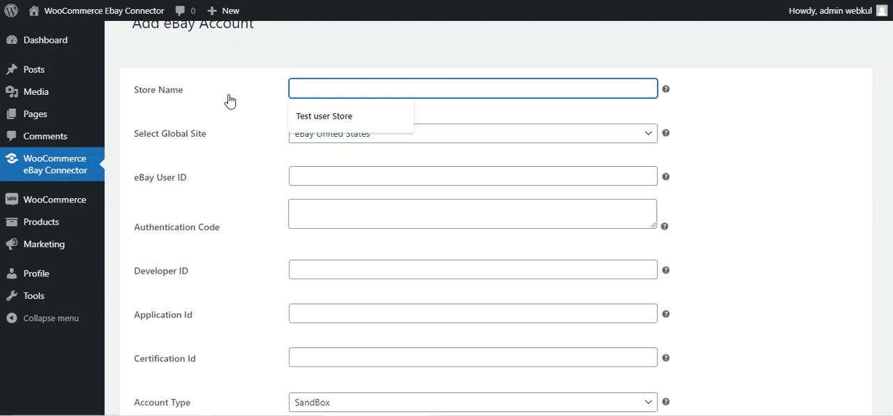
{"action": "left_click", "coordinate": [224, 58]}
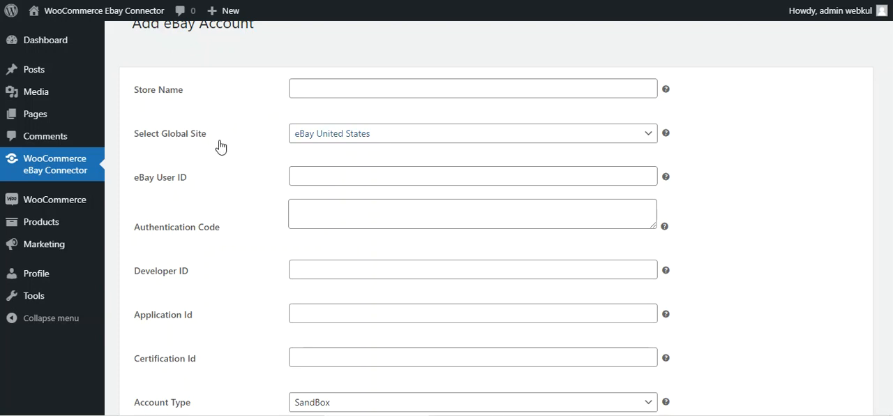
{"action": "left_click", "coordinate": [338, 139]}
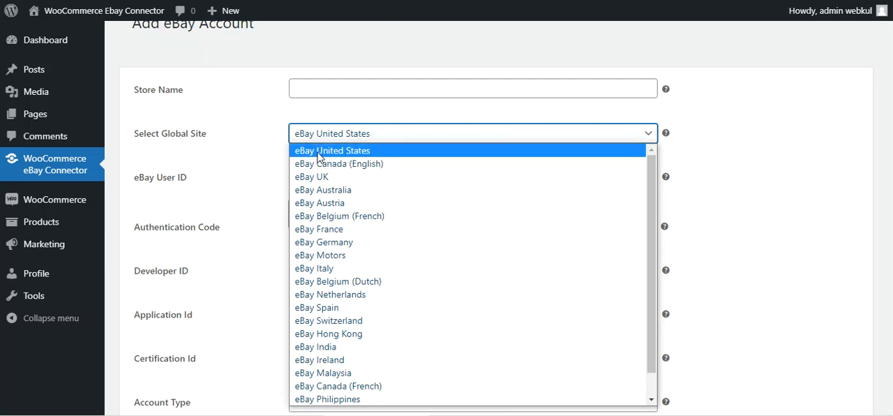
{"action": "left_click", "coordinate": [235, 138]}
- Review the eBay User ID, Authentication Code, Developer ID, Application Id and Certification Id fields and the Account Type options
{"action": "scroll", "coordinate": [236, 139], "scroll_direction": "down", "scroll_amount": 1}
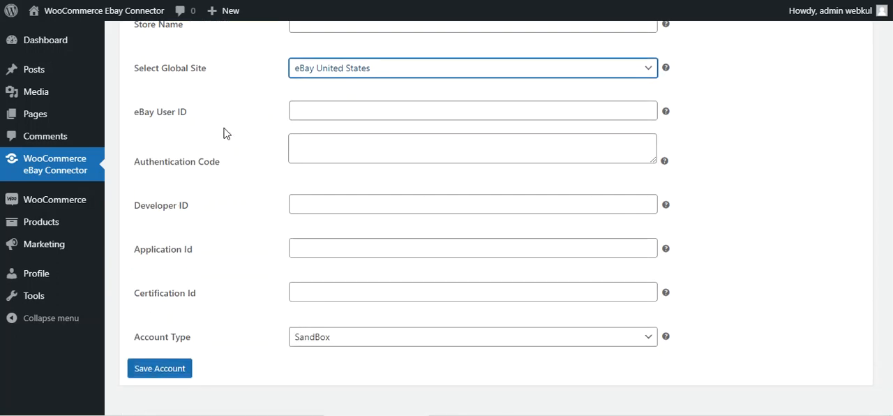
{"action": "left_click_drag", "start_coordinate": [143, 119], "coordinate": [183, 120]}
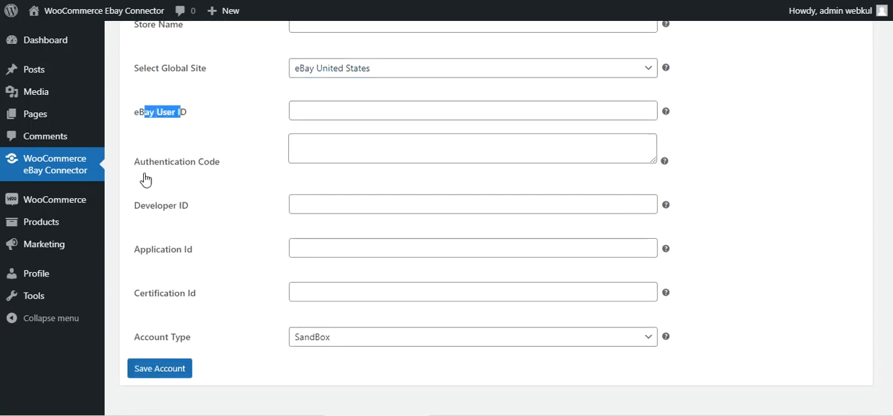
{"action": "left_click_drag", "start_coordinate": [141, 168], "coordinate": [212, 173]}
{"action": "left_click_drag", "start_coordinate": [140, 209], "coordinate": [183, 209]}
{"action": "left_click_drag", "start_coordinate": [140, 257], "coordinate": [192, 252]}
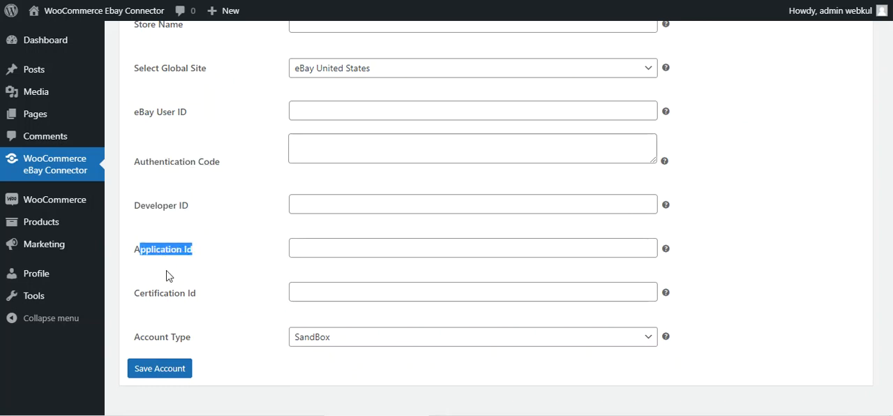
{"action": "left_click_drag", "start_coordinate": [165, 296], "coordinate": [188, 296]}
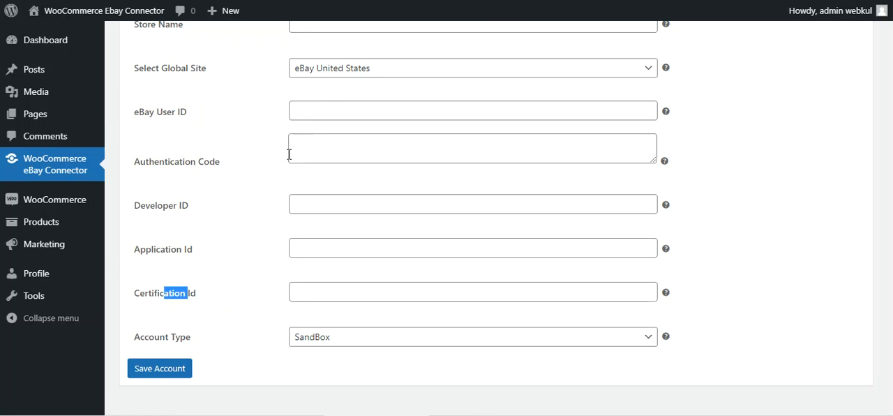
{"action": "left_click", "coordinate": [328, 340]}
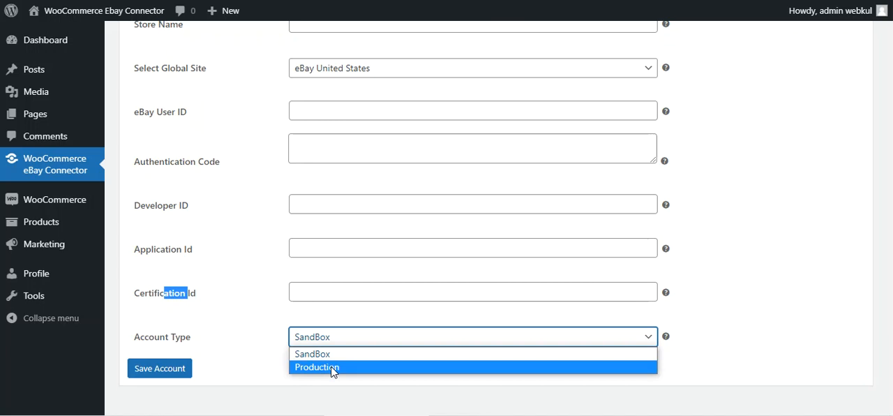
{"action": "left_click", "coordinate": [256, 372]}
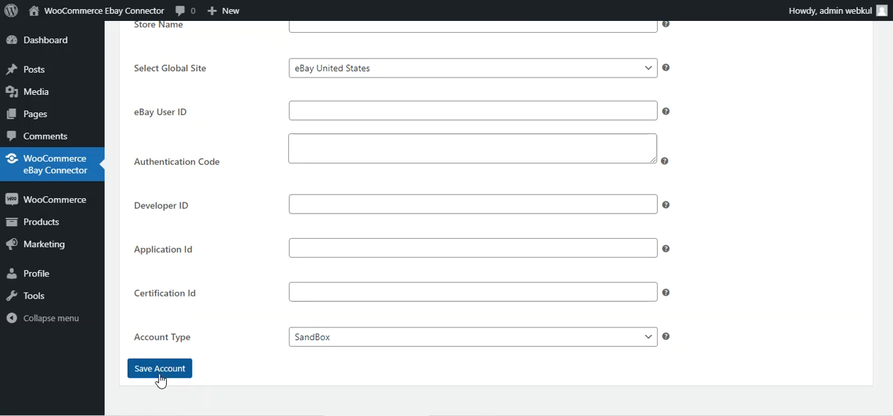
- Return to the account list, open the ryanstore account for editing, review its details and update it
{"action": "left_click", "coordinate": [57, 169]}
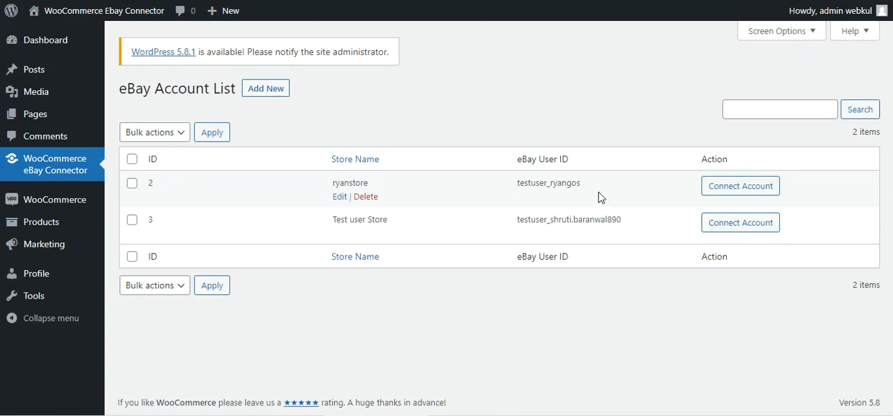
{"action": "left_click", "coordinate": [340, 199]}
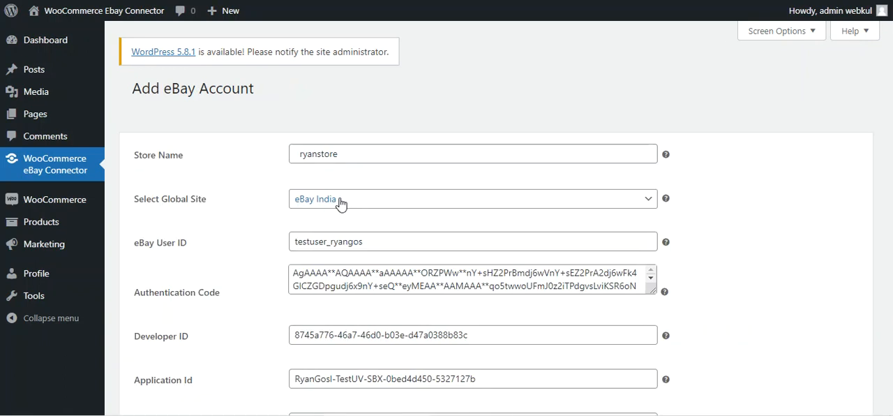
{"action": "scroll", "coordinate": [225, 194], "scroll_direction": "down", "scroll_amount": 3}
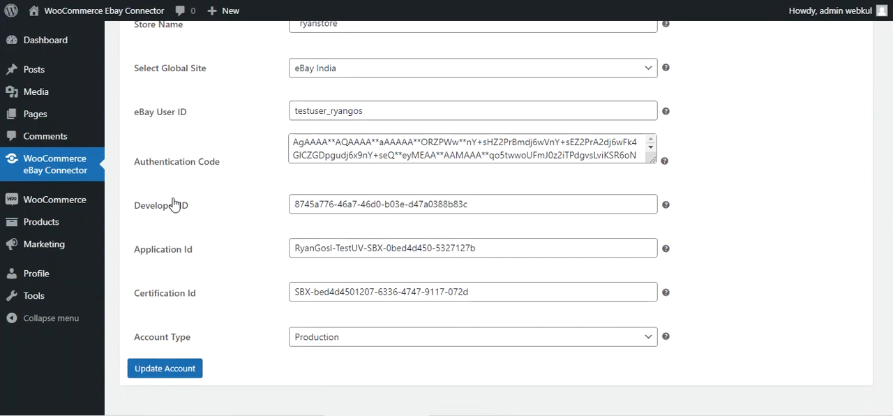
{"action": "left_click", "coordinate": [165, 370]}
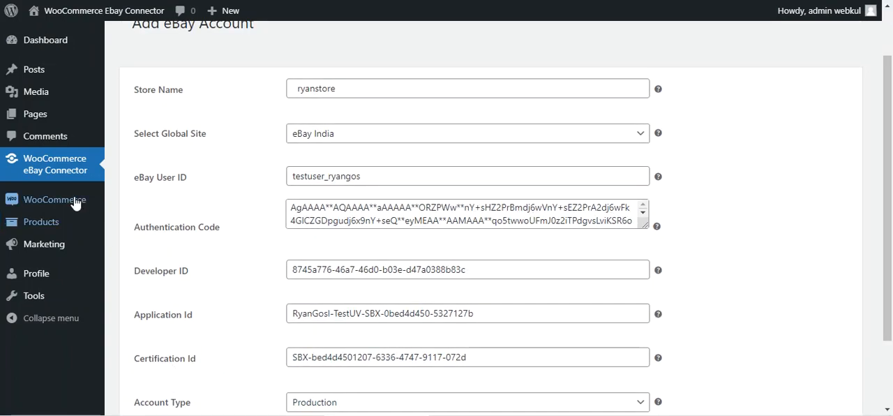
- Connect the ryanstore account from the eBay account list and open its eBay general settings
{"action": "left_click", "coordinate": [57, 167]}
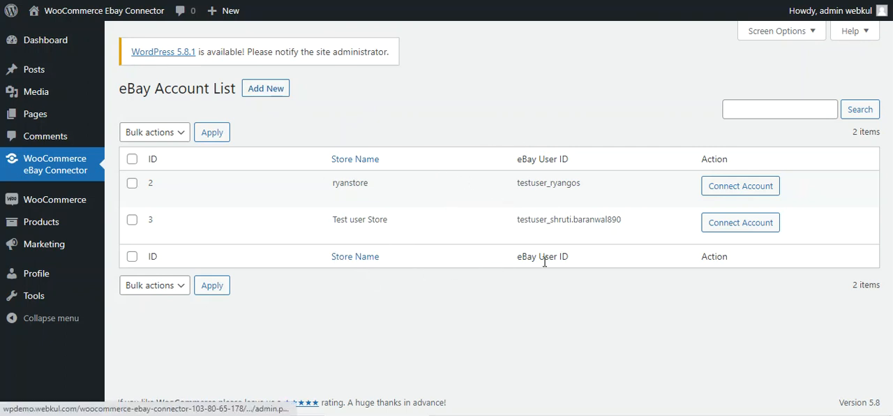
{"action": "left_click", "coordinate": [732, 191]}
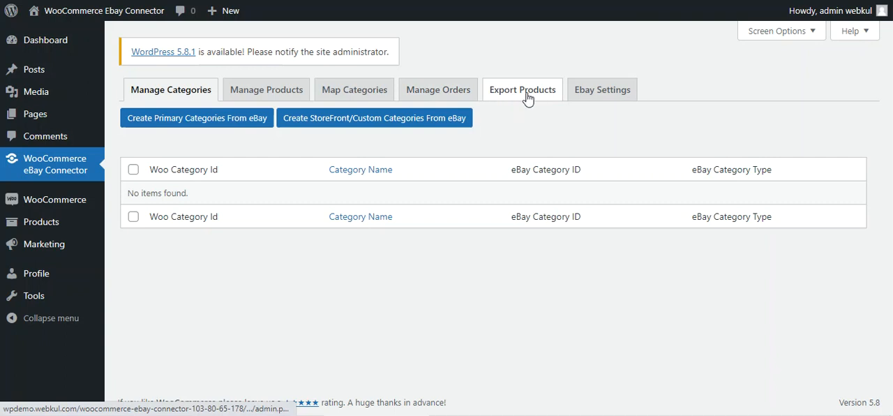
{"action": "left_click", "coordinate": [599, 97]}
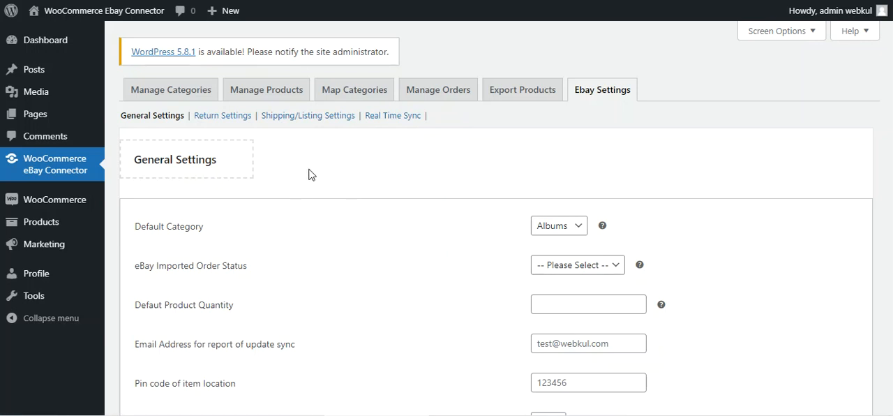
- Look over the General Settings and inspect the Default Category help text and its available categories
{"action": "scroll", "coordinate": [275, 177], "scroll_direction": "down", "scroll_amount": 2}
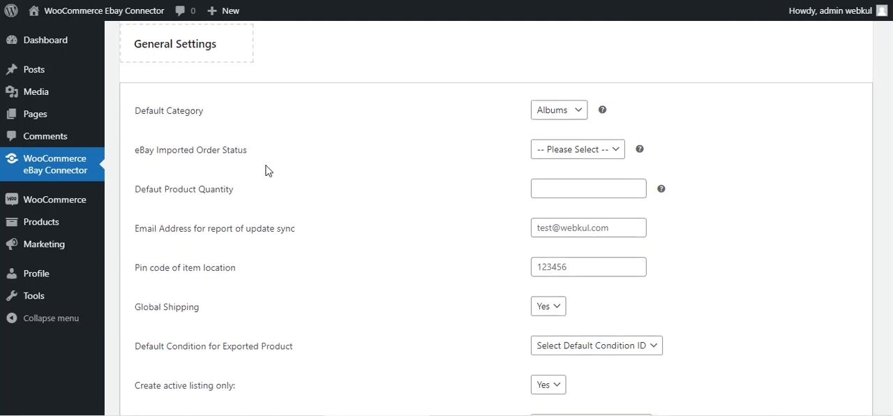
{"action": "scroll", "coordinate": [265, 170], "scroll_direction": "up", "scroll_amount": 1}
{"action": "mouse_move", "coordinate": [597, 162]}
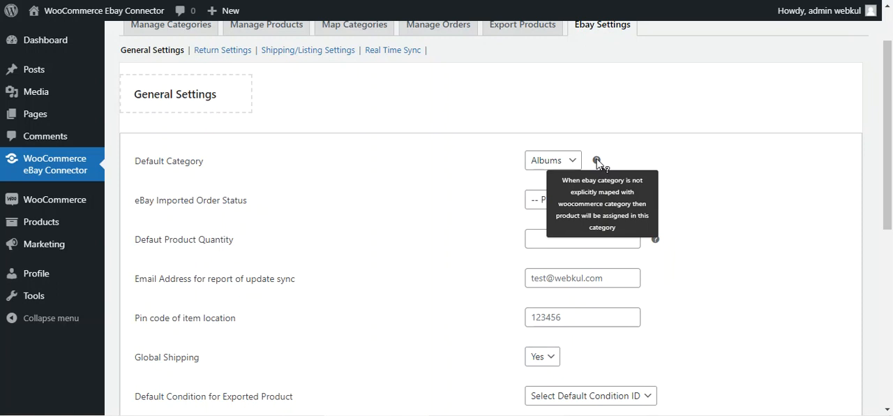
{"action": "left_click", "coordinate": [572, 162]}
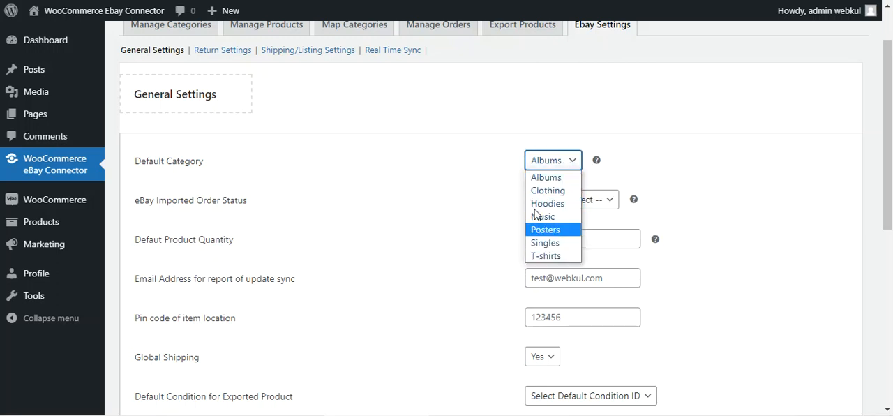
{"action": "left_click", "coordinate": [493, 159]}
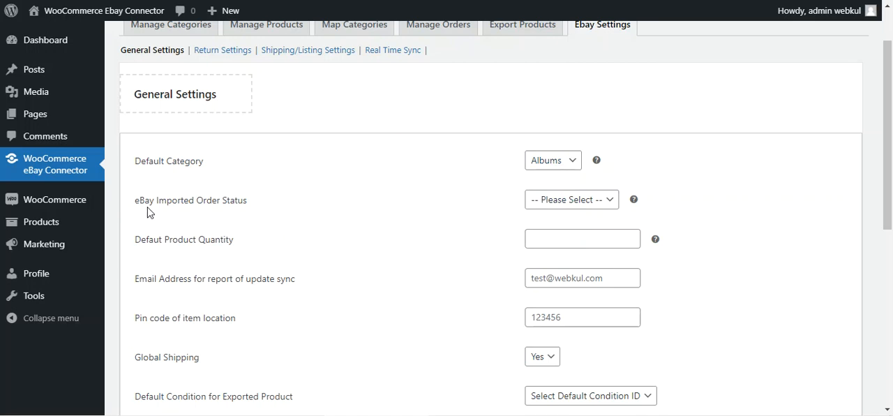
- Inspect the eBay Imported Order Status help and options, and read the help for the default product quantity
{"action": "left_click_drag", "start_coordinate": [145, 208], "coordinate": [238, 211]}
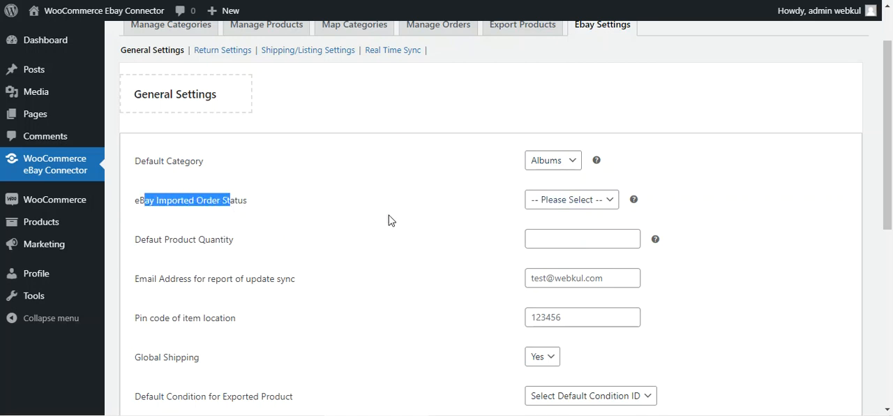
{"action": "mouse_move", "coordinate": [636, 202]}
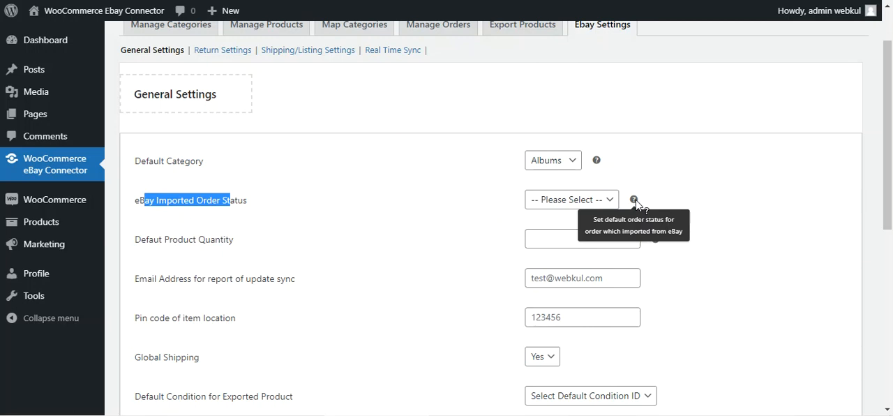
{"action": "left_click", "coordinate": [609, 201]}
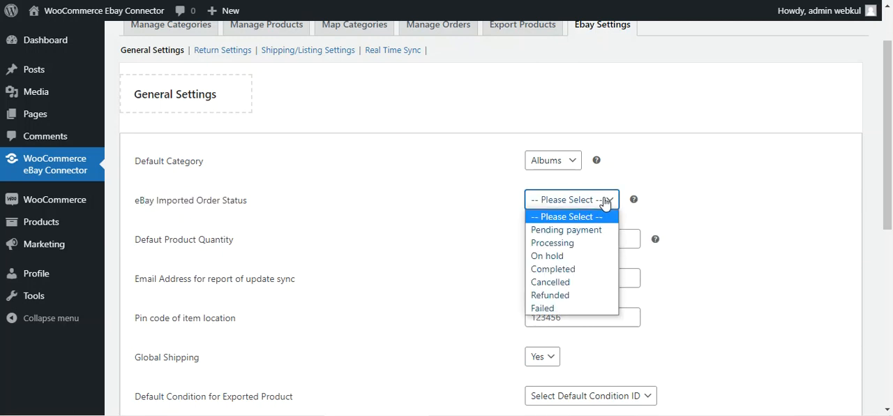
{"action": "left_click", "coordinate": [664, 208]}
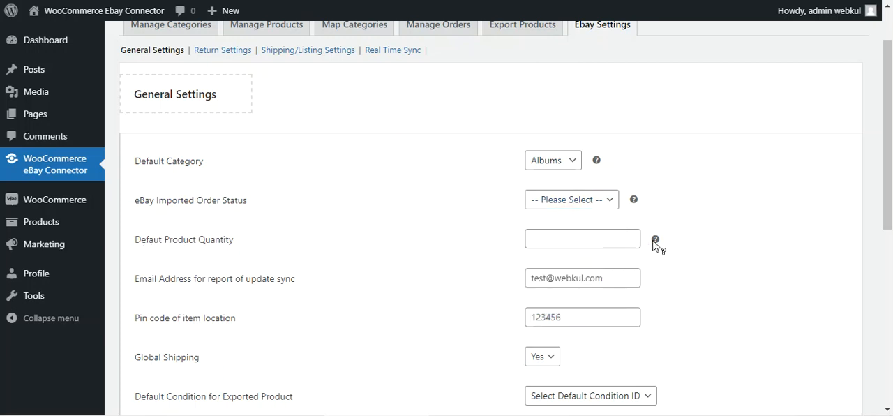
{"action": "mouse_move", "coordinate": [656, 241]}
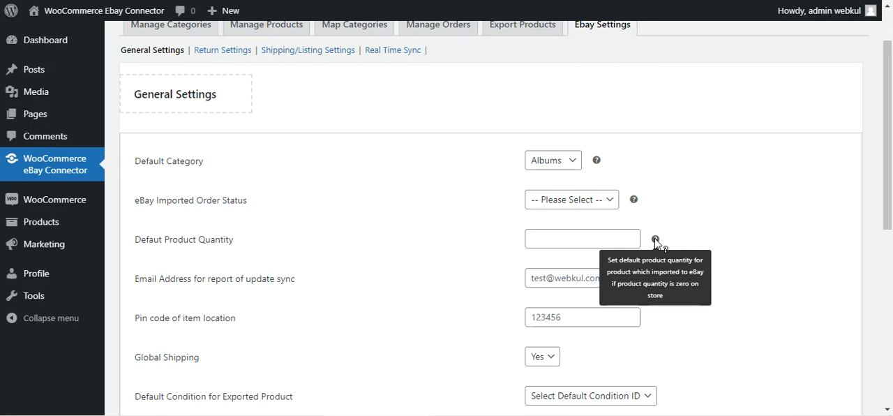
- Review the email address field for update sync reports and inspect the Global Shipping options
{"action": "scroll", "coordinate": [428, 258], "scroll_direction": "down", "scroll_amount": 1}
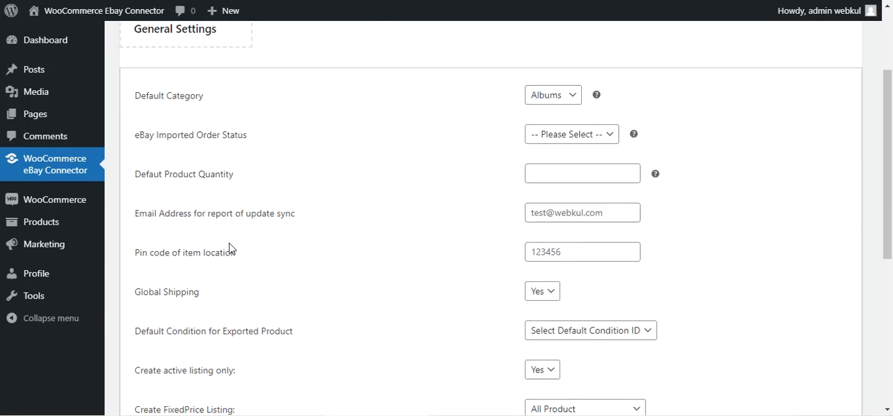
{"action": "left_click_drag", "start_coordinate": [147, 215], "coordinate": [289, 228]}
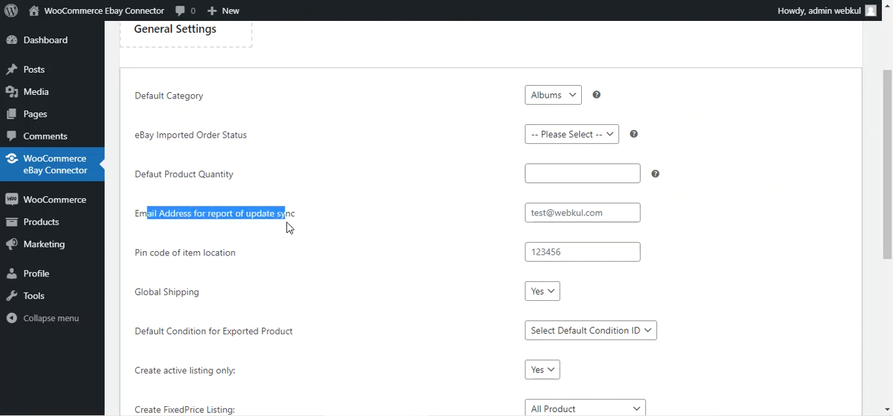
{"action": "left_click", "coordinate": [608, 214]}
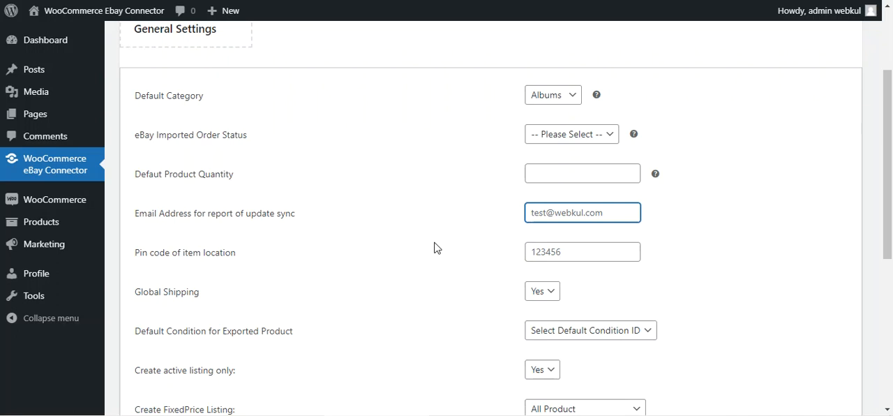
{"action": "scroll", "coordinate": [325, 253], "scroll_direction": "down", "scroll_amount": 1}
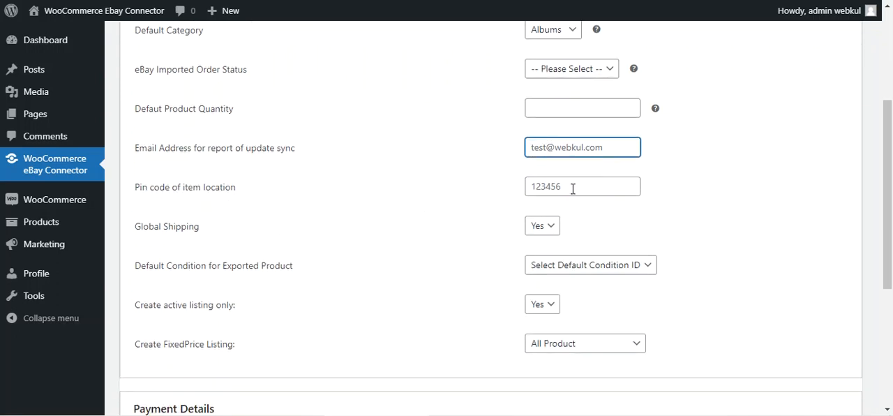
{"action": "left_click", "coordinate": [551, 226]}
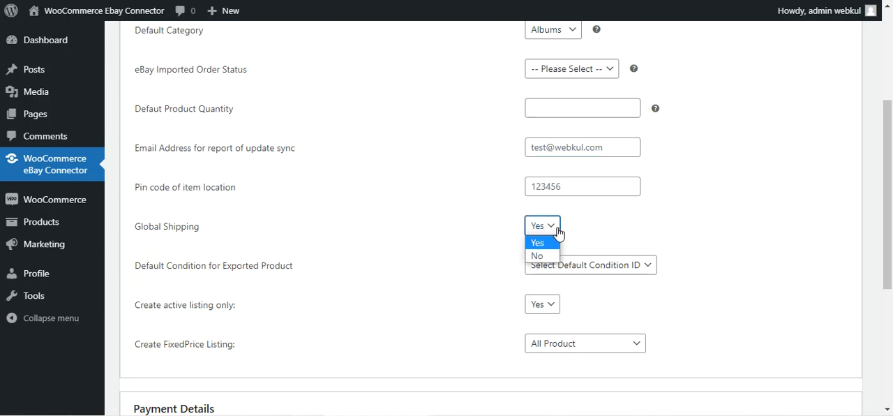
{"action": "left_click", "coordinate": [475, 245]}
- Inspect the available choices for the Default Condition for Exported Product setting
{"action": "scroll", "coordinate": [256, 239], "scroll_direction": "down", "scroll_amount": 1}
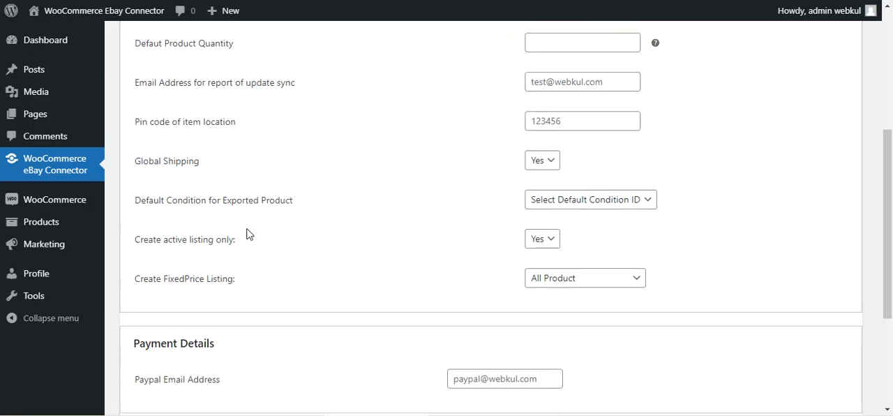
{"action": "left_click_drag", "start_coordinate": [146, 204], "coordinate": [277, 207]}
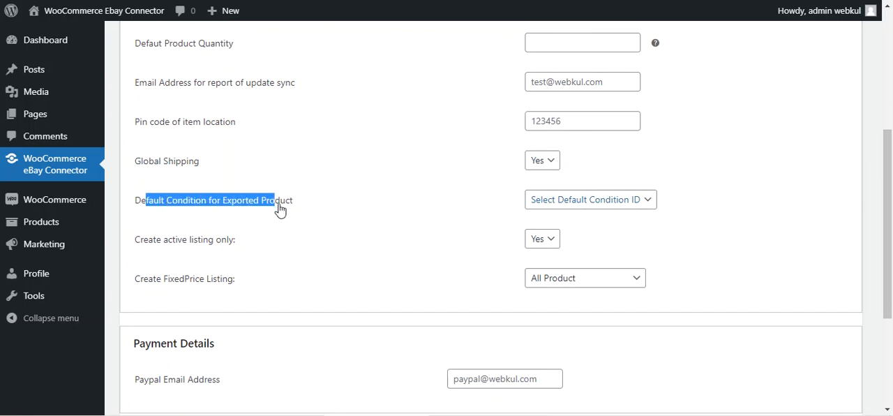
{"action": "left_click", "coordinate": [634, 204]}
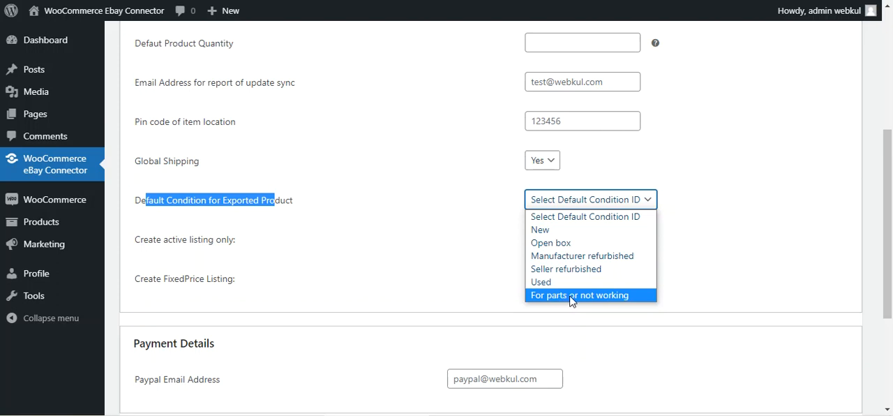
{"action": "left_click", "coordinate": [704, 245]}
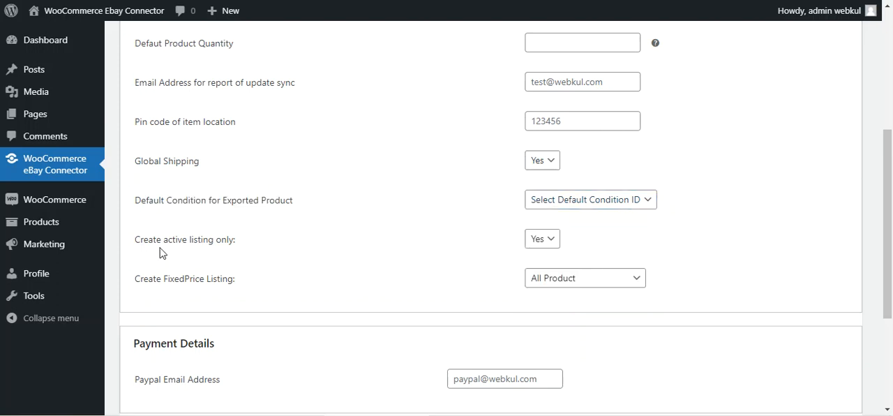
- Inspect the options for creating active listings only and for creating FixedPrice listings
{"action": "left_click_drag", "start_coordinate": [144, 239], "coordinate": [239, 253]}
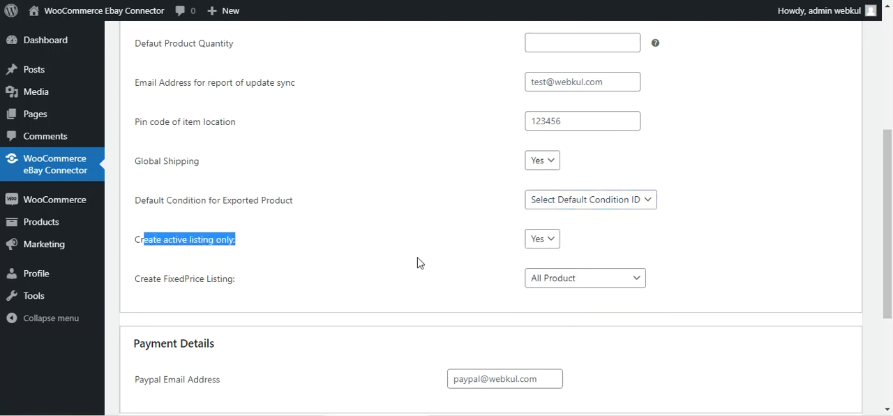
{"action": "left_click", "coordinate": [542, 238]}
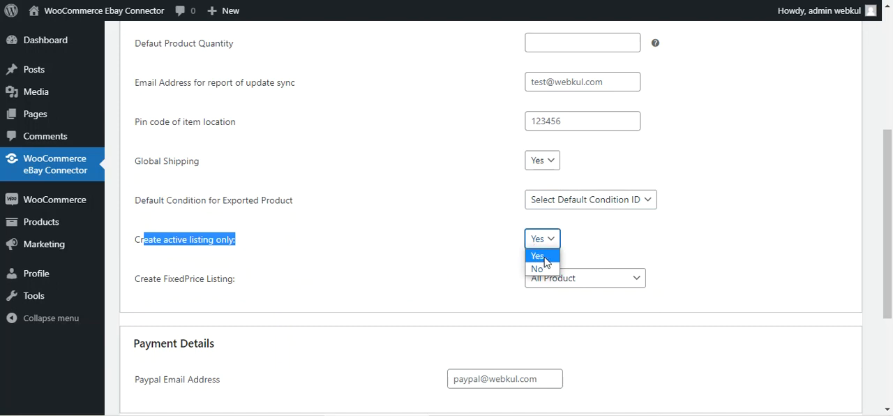
{"action": "left_click", "coordinate": [618, 245]}
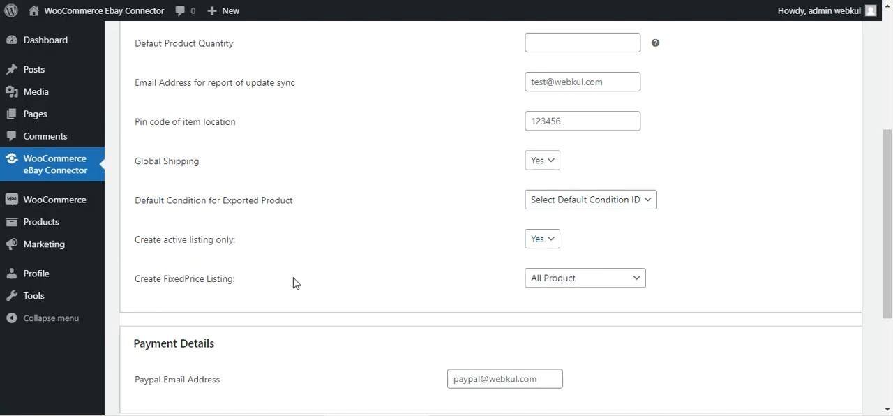
{"action": "left_click_drag", "start_coordinate": [141, 283], "coordinate": [242, 293]}
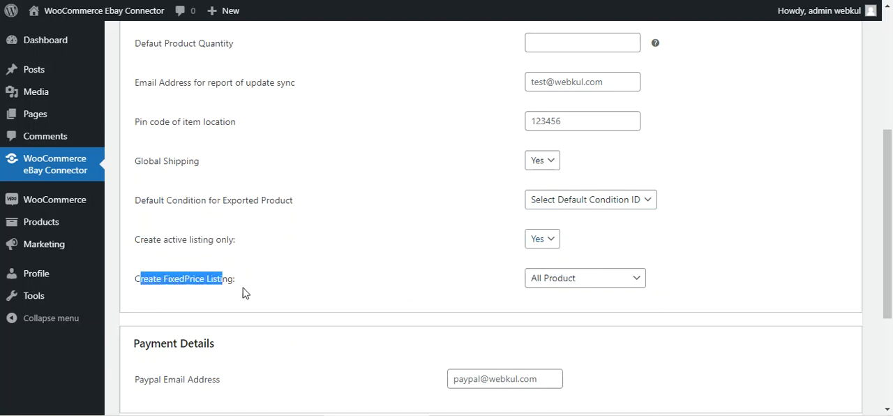
{"action": "left_click", "coordinate": [571, 284]}
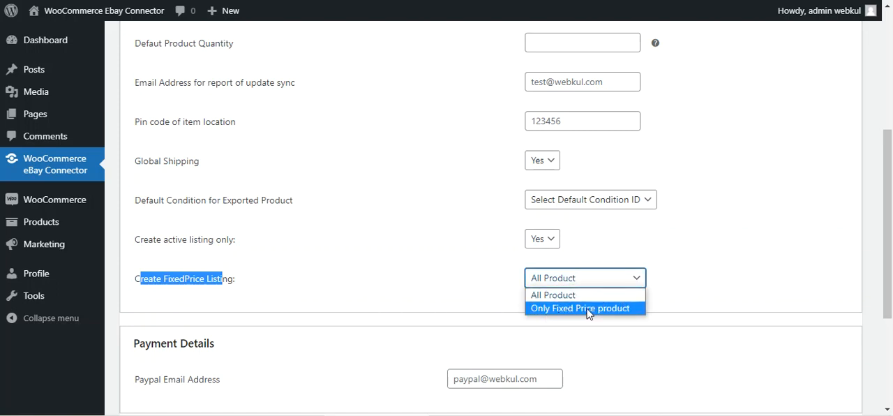
{"action": "left_click", "coordinate": [678, 305]}
- Review the PayPal email address field under Payment Details and inspect the Enable Automapping options
{"action": "scroll", "coordinate": [447, 269], "scroll_direction": "down", "scroll_amount": 2}
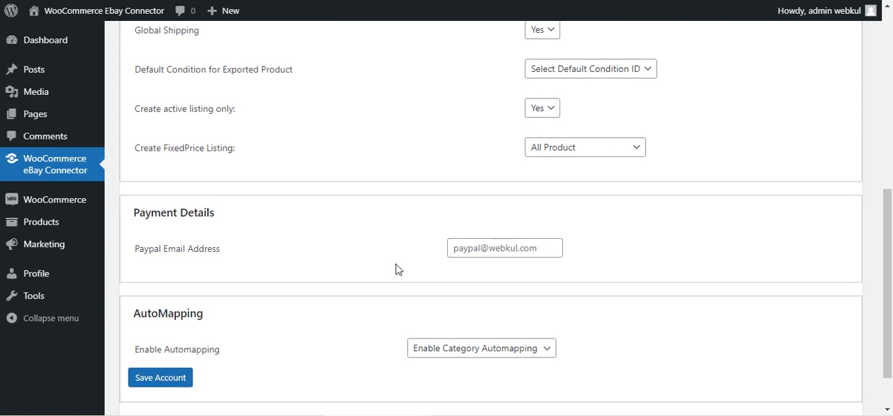
{"action": "left_click_drag", "start_coordinate": [148, 251], "coordinate": [208, 259]}
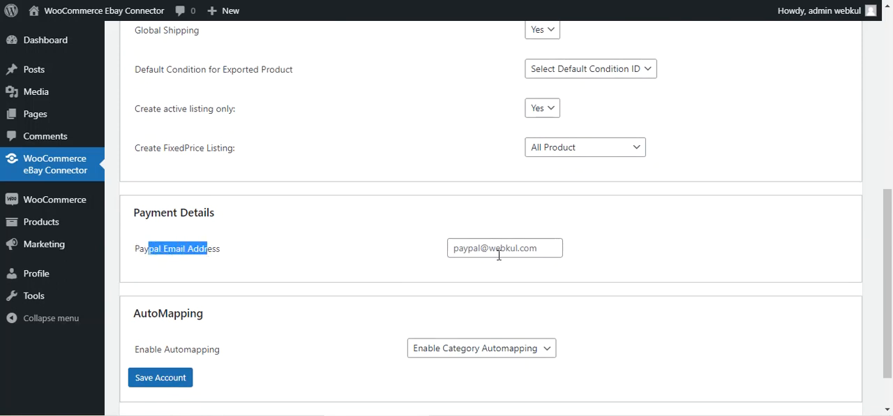
{"action": "scroll", "coordinate": [499, 255], "scroll_direction": "down", "scroll_amount": 1}
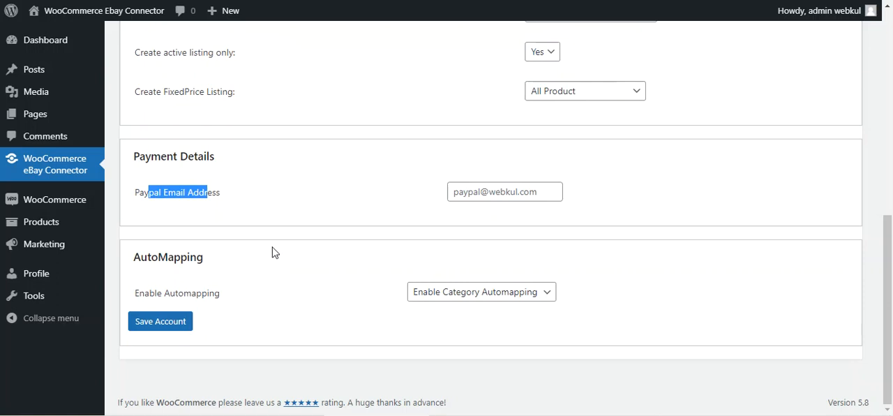
{"action": "left_click_drag", "start_coordinate": [149, 259], "coordinate": [199, 257]}
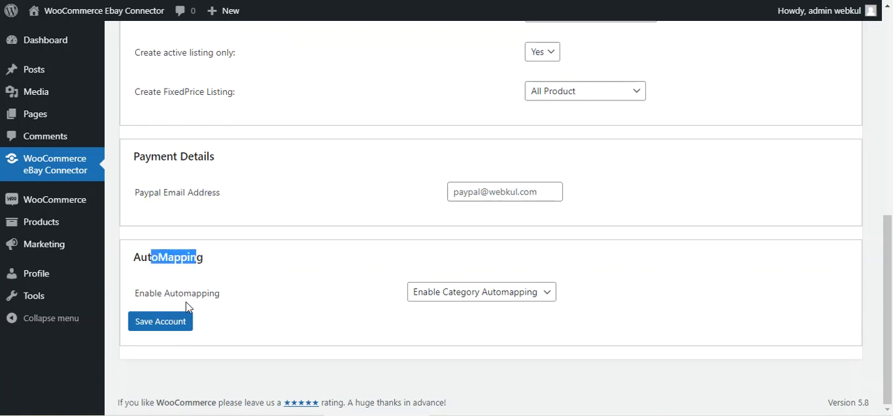
{"action": "left_click_drag", "start_coordinate": [150, 294], "coordinate": [210, 296]}
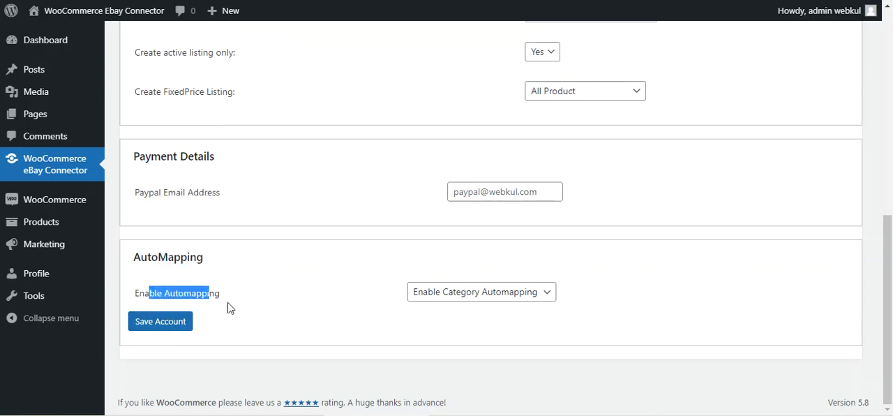
{"action": "left_click", "coordinate": [464, 298]}
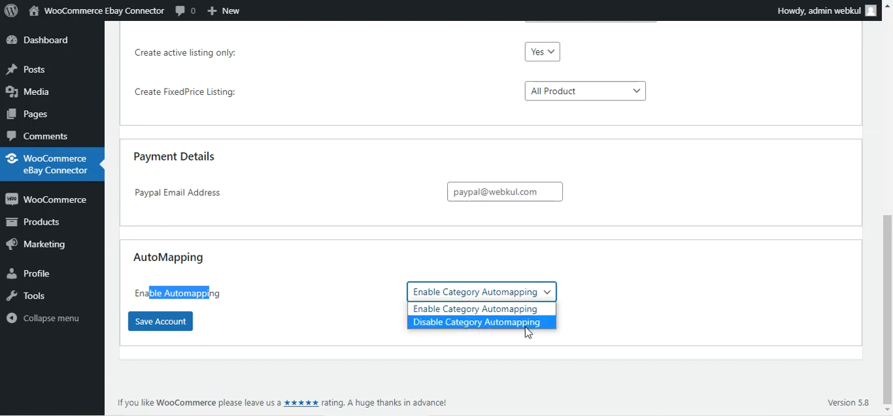
{"action": "left_click", "coordinate": [349, 345]}
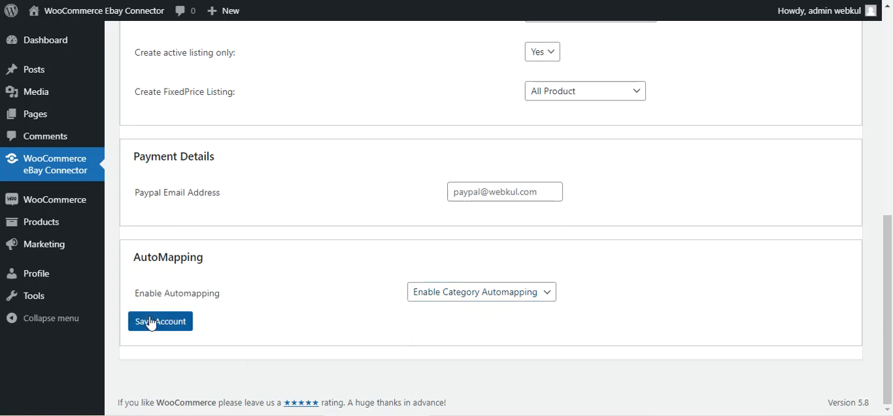
- Open the eBay Return Settings of the ryanstore account
{"action": "scroll", "coordinate": [151, 322], "scroll_direction": "up", "scroll_amount": 4}
{"action": "scroll", "coordinate": [152, 323], "scroll_direction": "up", "scroll_amount": 5}
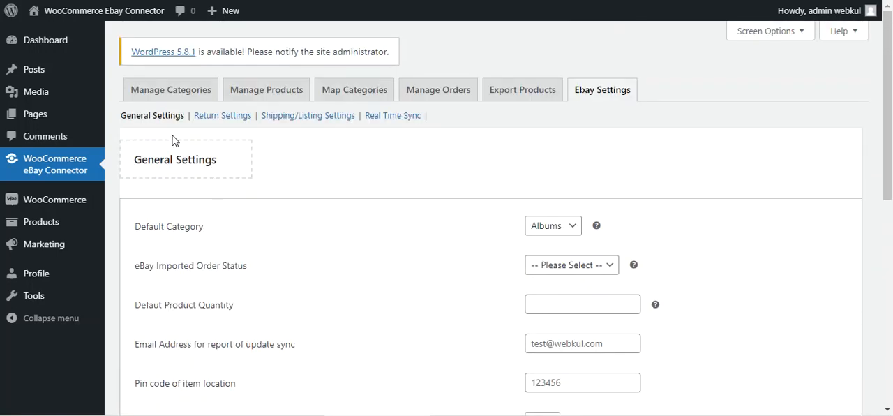
{"action": "left_click", "coordinate": [232, 122]}
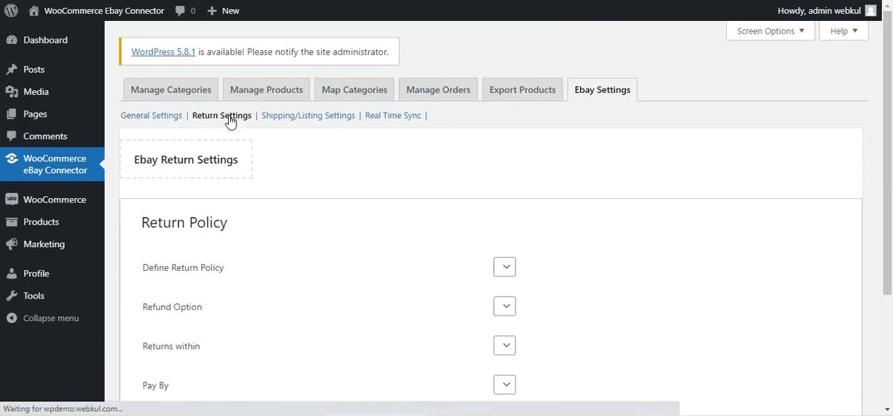
- Return to the eBay account list, connect the Test user Store account and open its eBay Return Settings
{"action": "left_click", "coordinate": [65, 174]}
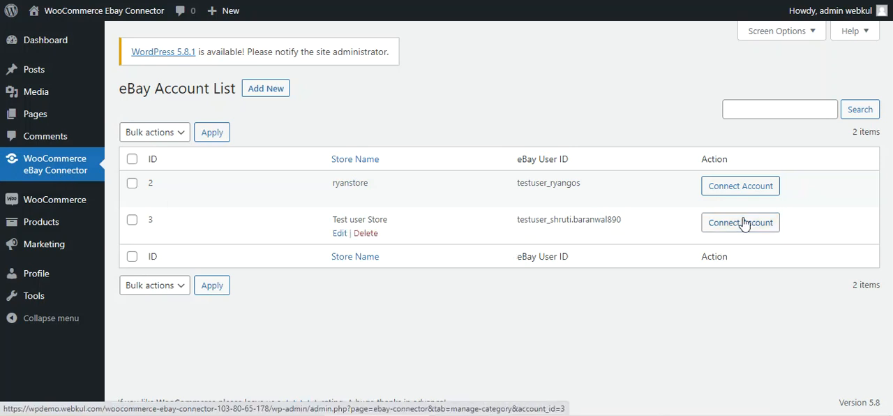
{"action": "left_click", "coordinate": [730, 223]}
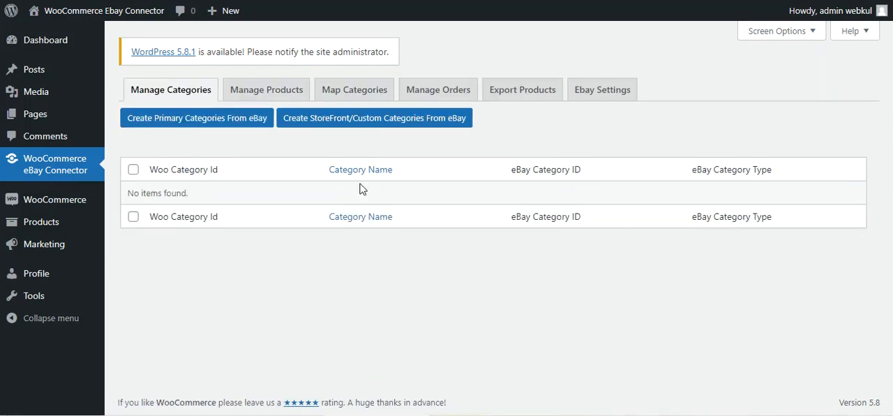
{"action": "left_click", "coordinate": [591, 92]}
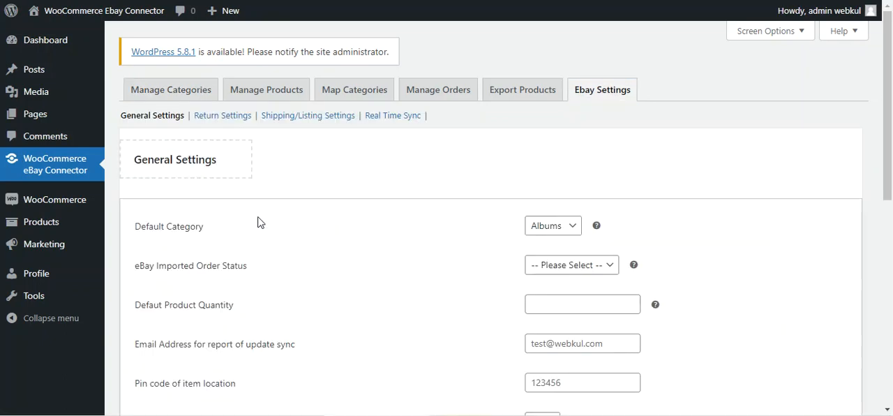
{"action": "scroll", "coordinate": [257, 220], "scroll_direction": "down", "scroll_amount": 2}
{"action": "scroll", "coordinate": [256, 219], "scroll_direction": "up", "scroll_amount": 2}
{"action": "left_click", "coordinate": [230, 117]}
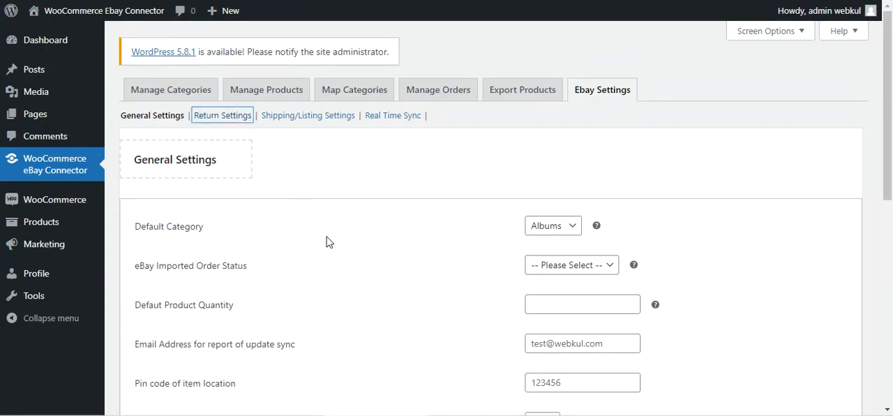
- Look over the Return Policy section and inspect the Define Return Policy and Refund Option choices
{"action": "scroll", "coordinate": [309, 242], "scroll_direction": "down", "scroll_amount": 1}
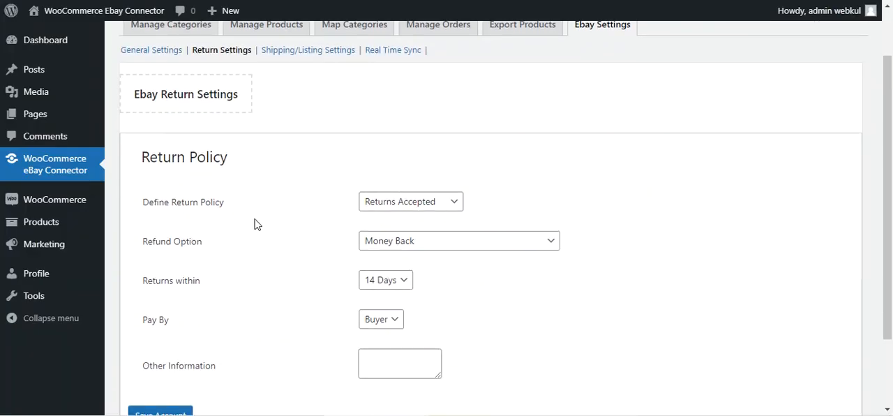
{"action": "scroll", "coordinate": [192, 183], "scroll_direction": "down", "scroll_amount": 2}
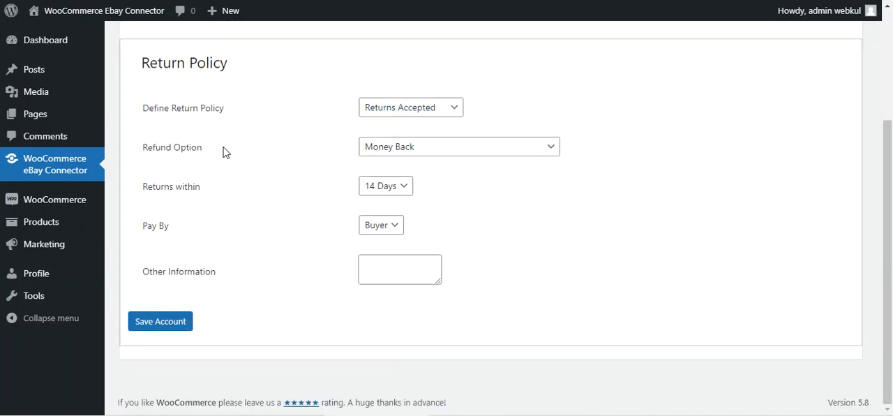
{"action": "left_click", "coordinate": [451, 109]}
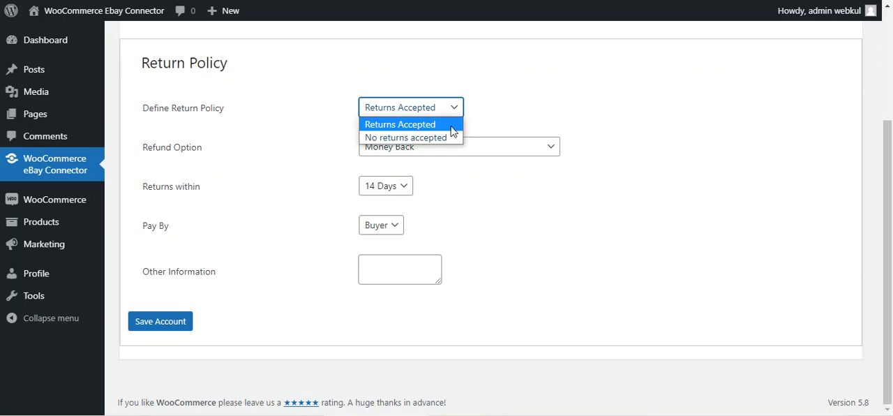
{"action": "left_click", "coordinate": [333, 93]}
{"action": "left_click", "coordinate": [450, 147]}
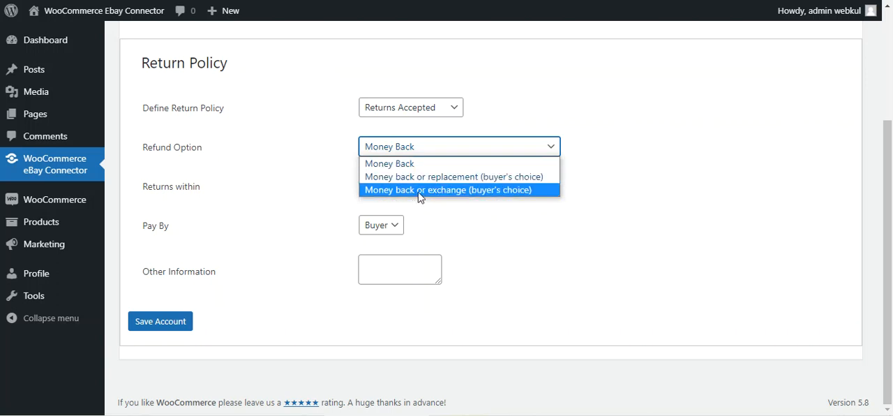
{"action": "left_click", "coordinate": [282, 214]}
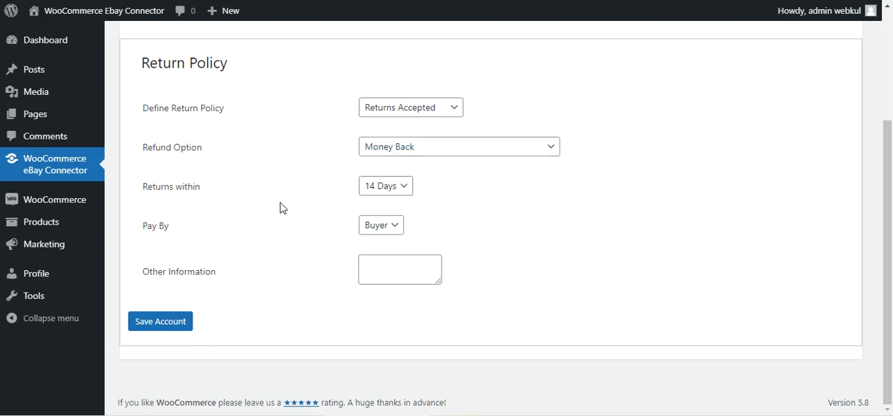
- Inspect the Returns within and Pay By choices, and review the Other Information field of the return policy
{"action": "left_click", "coordinate": [401, 188]}
{"action": "left_click", "coordinate": [463, 218]}
{"action": "left_click", "coordinate": [376, 225]}
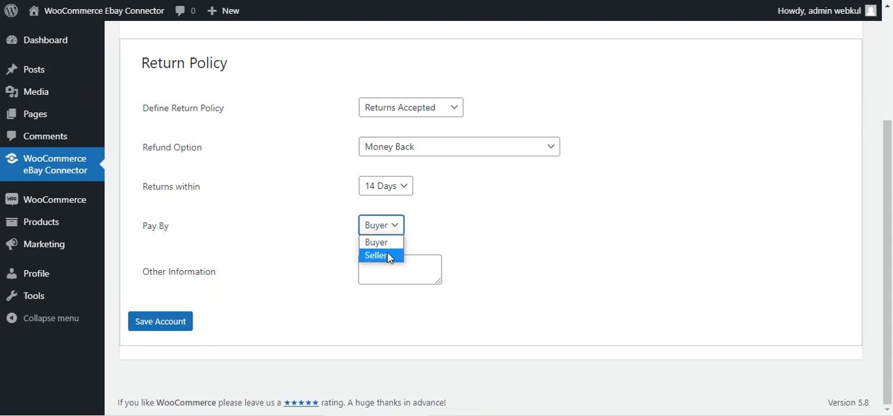
{"action": "left_click", "coordinate": [258, 243]}
{"action": "left_click_drag", "start_coordinate": [152, 276], "coordinate": [205, 277]}
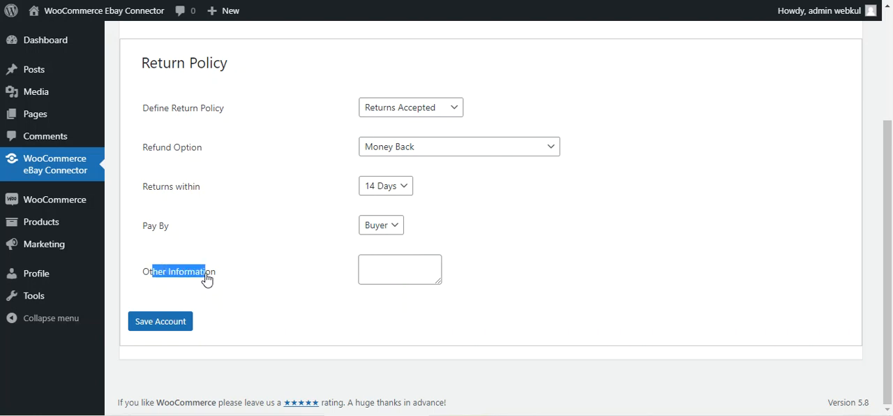
{"action": "left_click", "coordinate": [388, 262]}
{"action": "scroll", "coordinate": [209, 323], "scroll_direction": "up", "scroll_amount": 3}
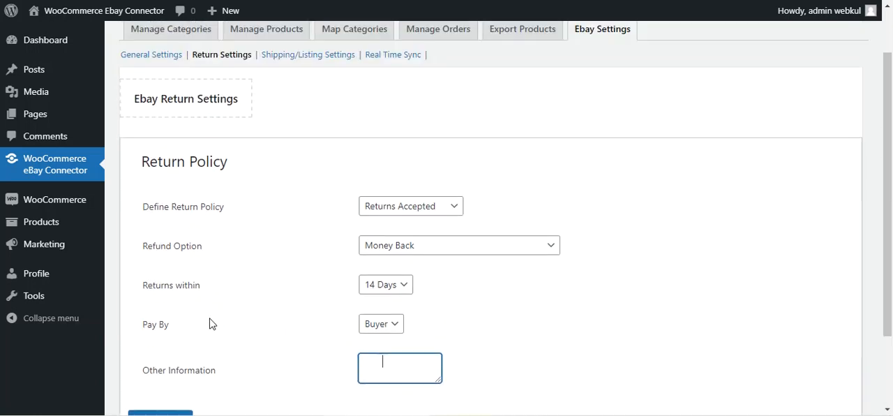
- Open the Shipping/Listing Settings and look over the listing, dispatch, international and domestic shipping sections
{"action": "left_click", "coordinate": [305, 120]}
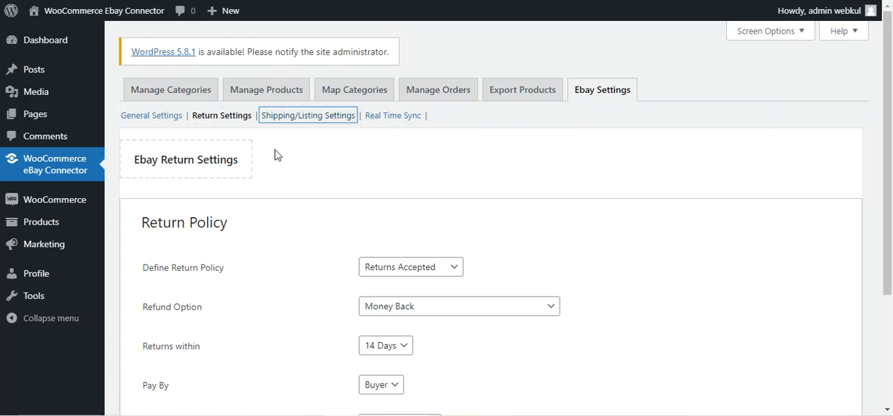
{"action": "scroll", "coordinate": [276, 154], "scroll_direction": "down", "scroll_amount": 2}
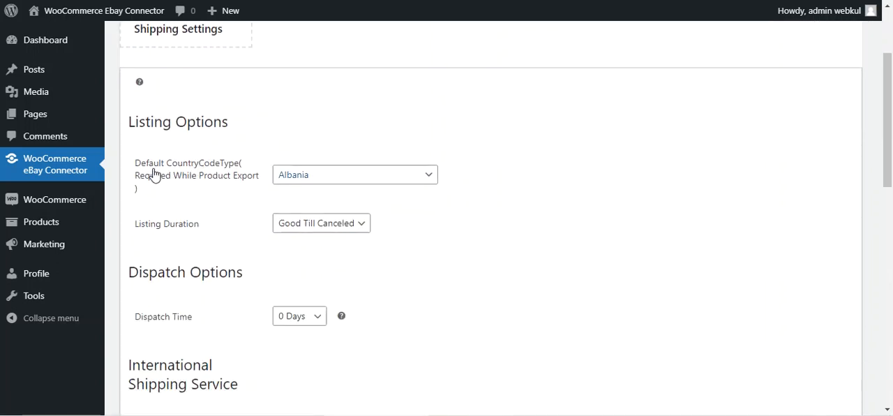
{"action": "scroll", "coordinate": [157, 180], "scroll_direction": "down", "scroll_amount": 3}
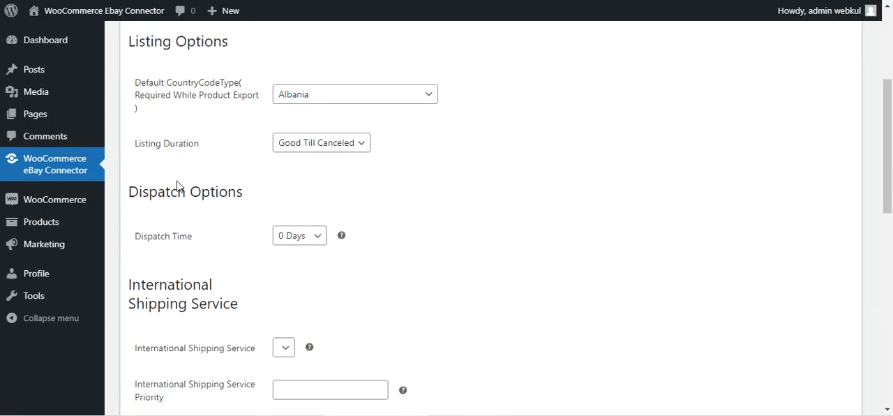
{"action": "scroll", "coordinate": [209, 223], "scroll_direction": "down", "scroll_amount": 1}
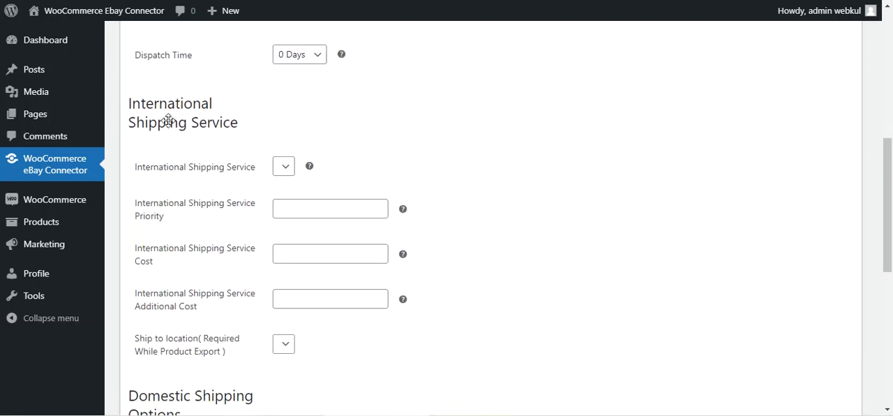
{"action": "scroll", "coordinate": [183, 185], "scroll_direction": "down", "scroll_amount": 2}
{"action": "scroll", "coordinate": [183, 187], "scroll_direction": "down", "scroll_amount": 2}
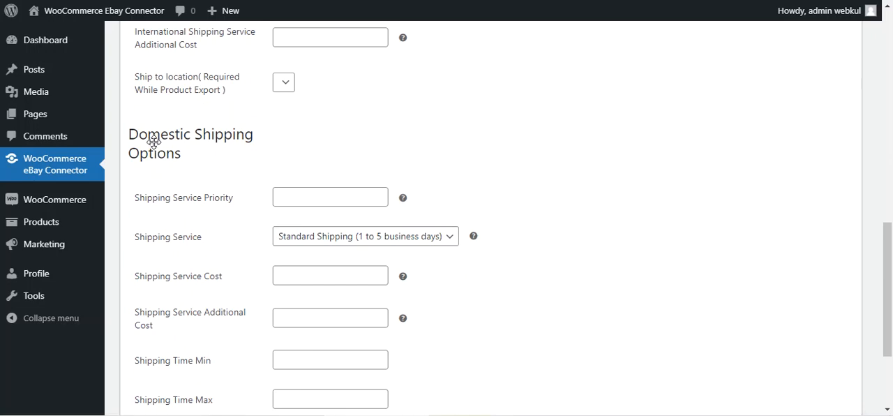
{"action": "scroll", "coordinate": [209, 189], "scroll_direction": "down", "scroll_amount": 2}
{"action": "scroll", "coordinate": [170, 202], "scroll_direction": "up", "scroll_amount": 6}
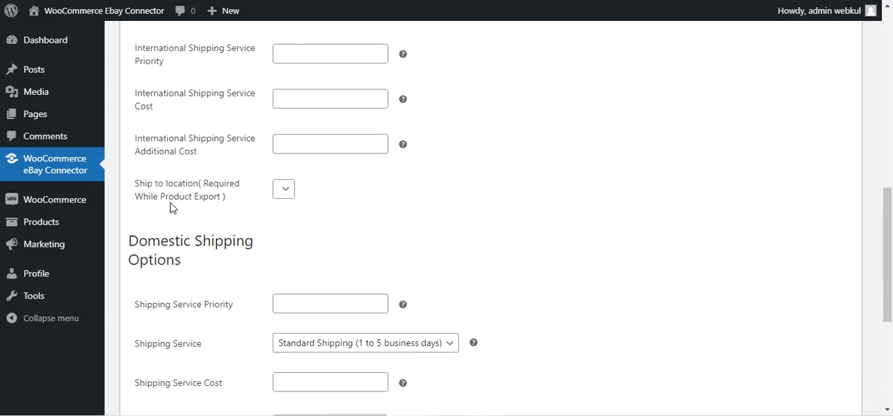
{"action": "middle_click", "coordinate": [171, 202]}
{"action": "scroll", "coordinate": [171, 201], "scroll_direction": "up", "scroll_amount": 2}
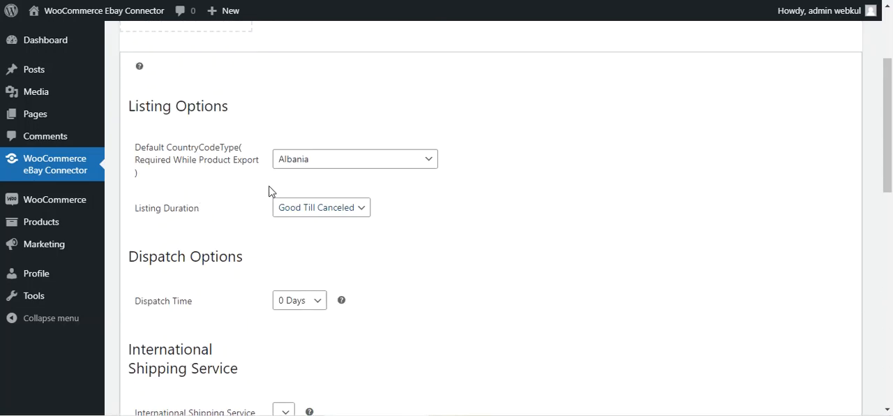
- Inspect the Default CountryCodeType and Listing Duration choices under Listing Options without changing them
{"action": "left_click", "coordinate": [412, 165]}
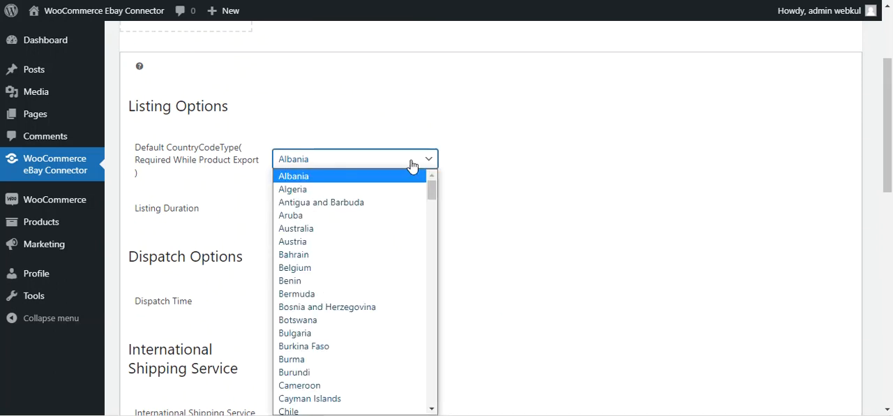
{"action": "left_click", "coordinate": [522, 148]}
{"action": "scroll", "coordinate": [397, 225], "scroll_direction": "down", "scroll_amount": 2}
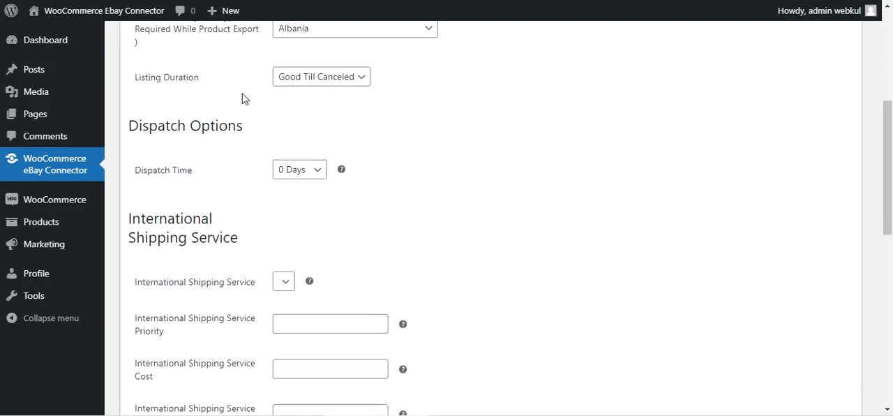
{"action": "left_click", "coordinate": [351, 83]}
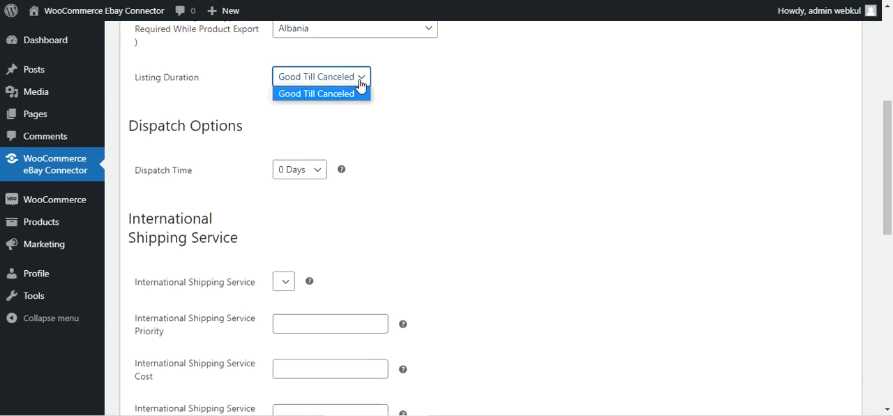
{"action": "left_click", "coordinate": [449, 103]}
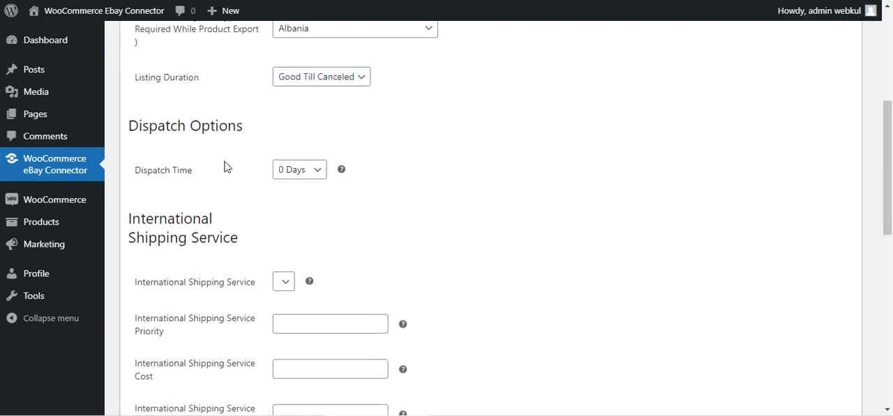
- Inspect the Dispatch Time choices under Dispatch Options, keeping the current selection
{"action": "scroll", "coordinate": [225, 165], "scroll_direction": "down", "scroll_amount": 1}
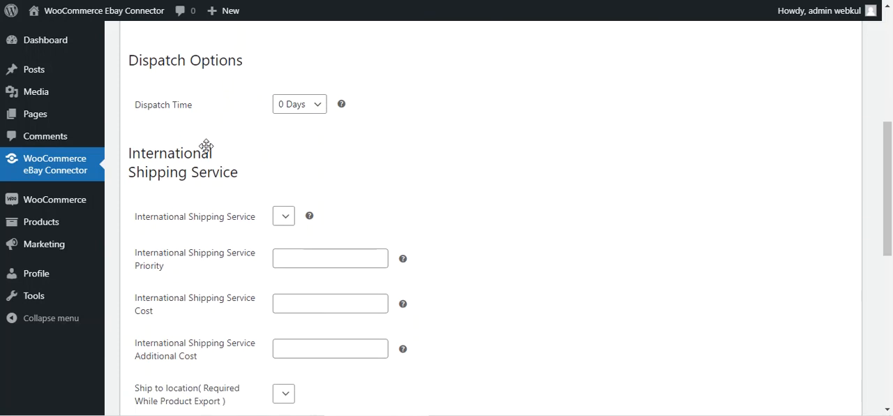
{"action": "left_click", "coordinate": [316, 108]}
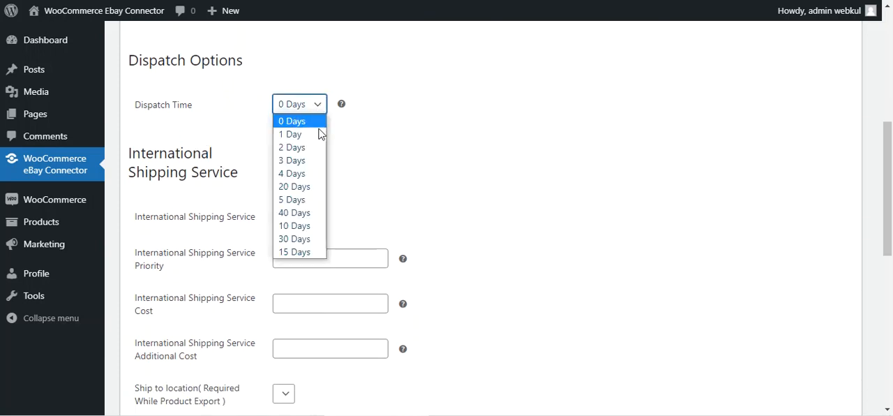
{"action": "left_click", "coordinate": [392, 120]}
- Review the International Shipping Service fields and read the help notes for service, priority, cost and additional cost
{"action": "scroll", "coordinate": [201, 177], "scroll_direction": "down", "scroll_amount": 1}
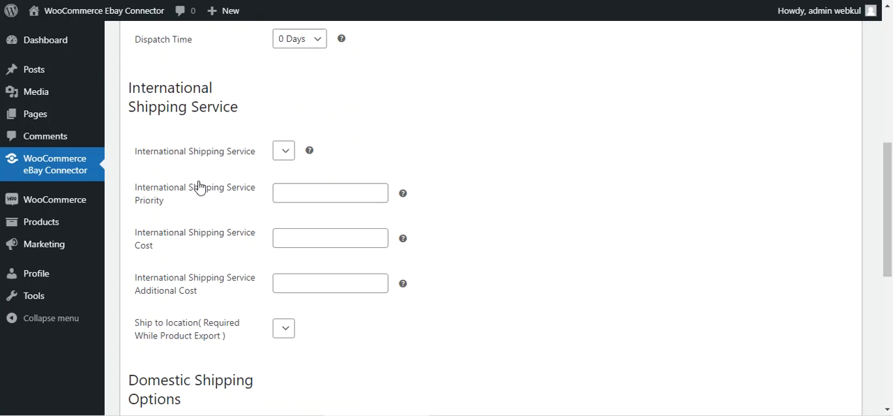
{"action": "left_click_drag", "start_coordinate": [147, 157], "coordinate": [240, 155]}
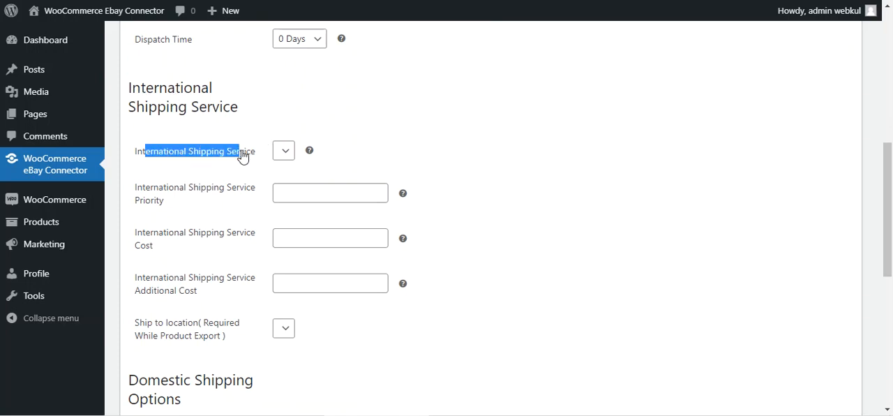
{"action": "mouse_move", "coordinate": [311, 153]}
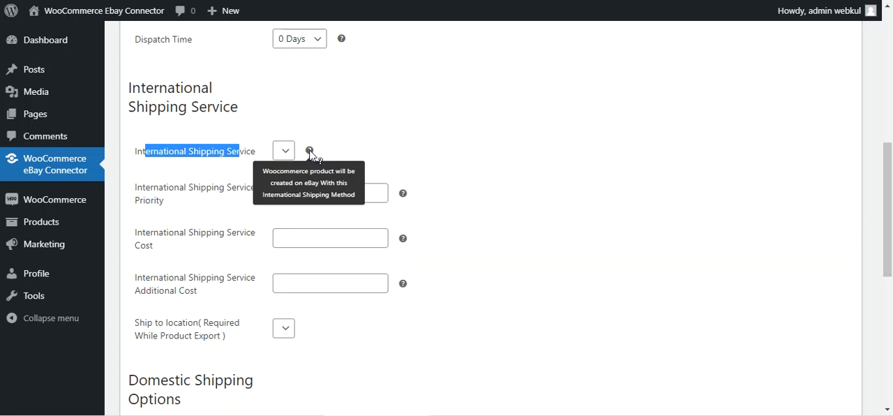
{"action": "left_click", "coordinate": [376, 143]}
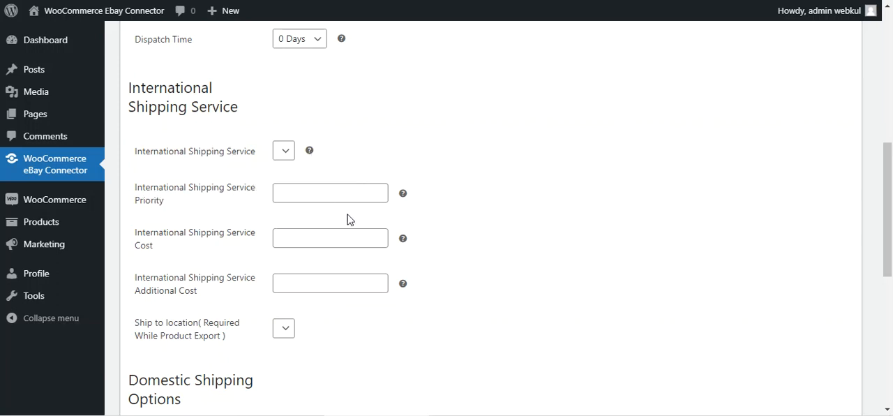
{"action": "mouse_move", "coordinate": [404, 198]}
{"action": "scroll", "coordinate": [274, 235], "scroll_direction": "down", "scroll_amount": 1}
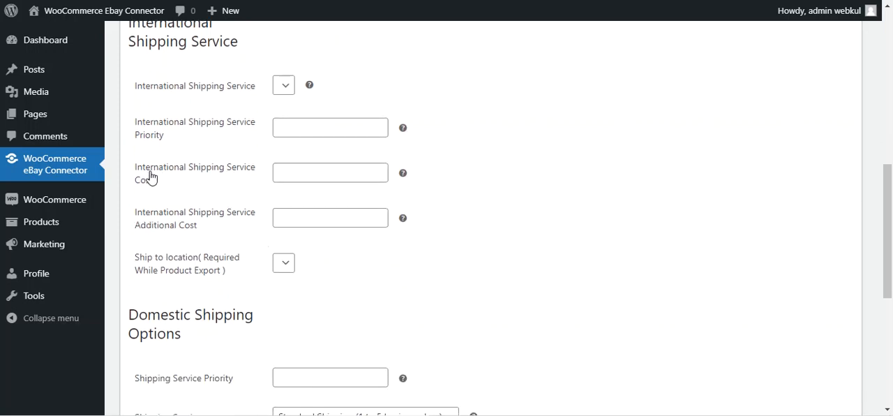
{"action": "mouse_move", "coordinate": [404, 174]}
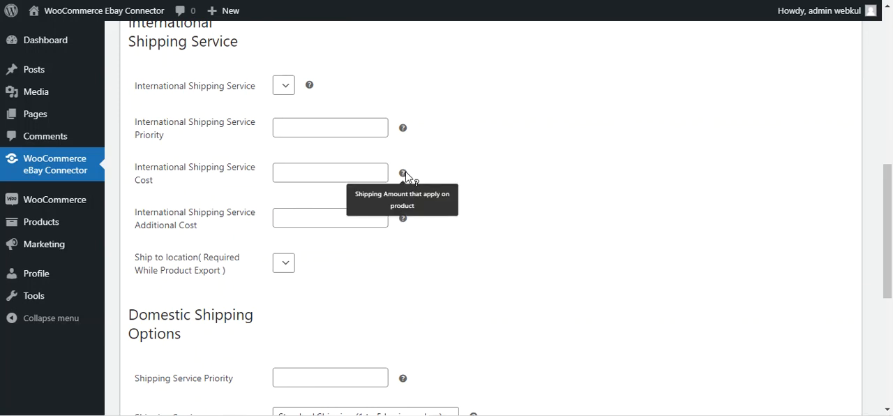
{"action": "mouse_move", "coordinate": [404, 222]}
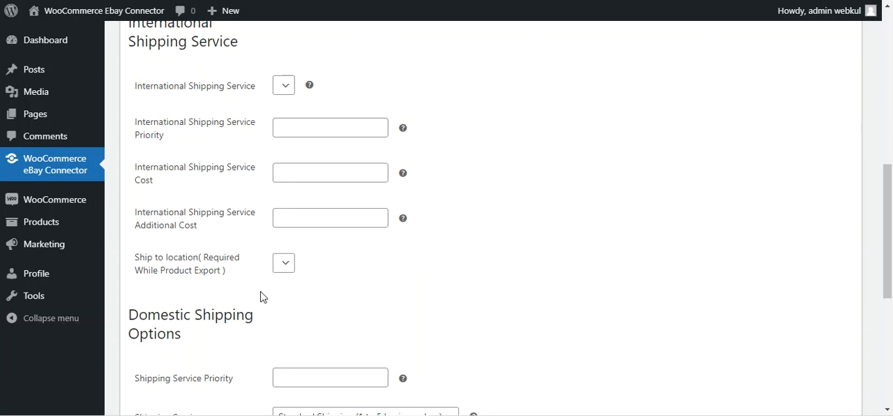
- Check the choices of the Ship to location field required for product export
{"action": "scroll", "coordinate": [264, 296], "scroll_direction": "down", "scroll_amount": 1}
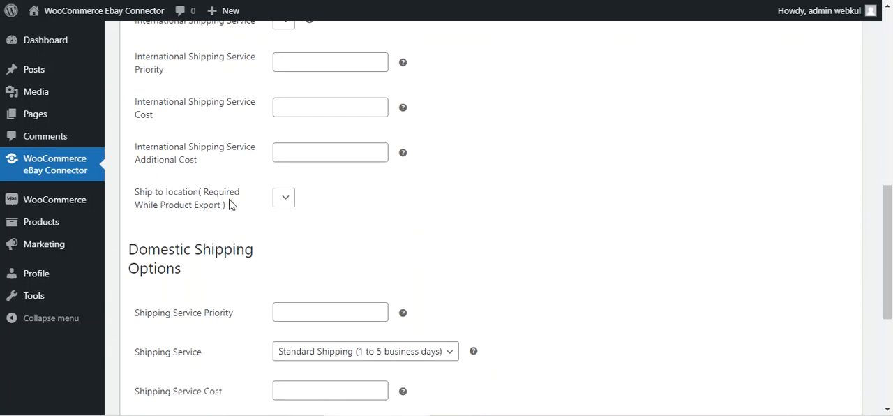
{"action": "left_click", "coordinate": [282, 202]}
{"action": "left_click", "coordinate": [216, 230]}
- Read the help note for the domestic Shipping Service Priority and inspect the Shipping Service choices
{"action": "scroll", "coordinate": [223, 233], "scroll_direction": "down", "scroll_amount": 3}
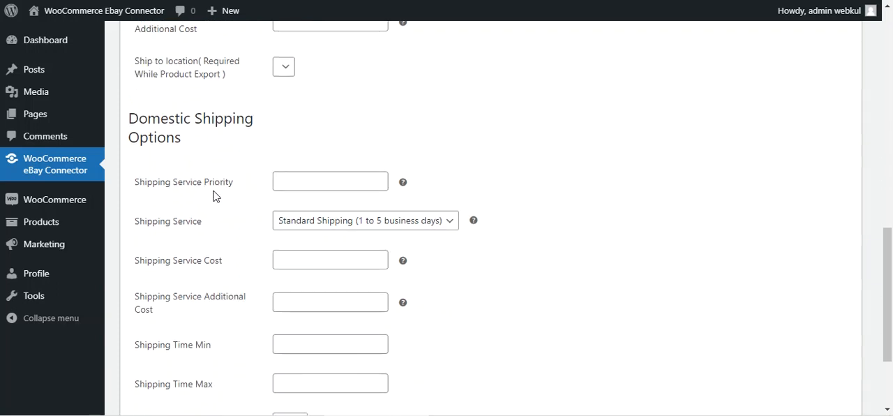
{"action": "left_click_drag", "start_coordinate": [165, 191], "coordinate": [209, 192]}
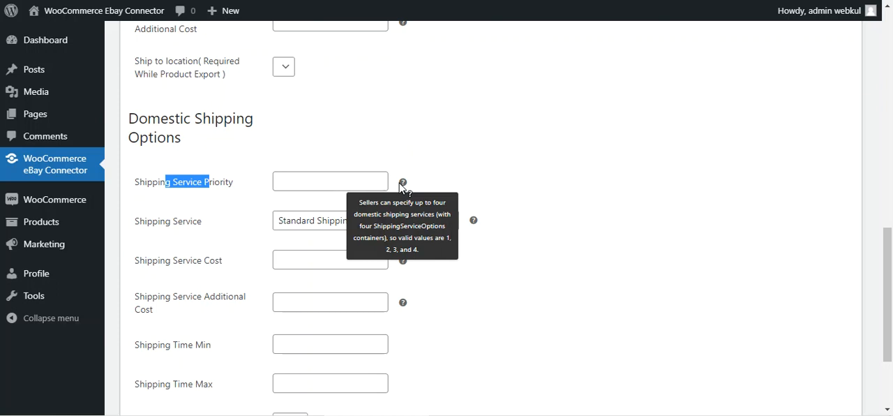
{"action": "left_click", "coordinate": [476, 195]}
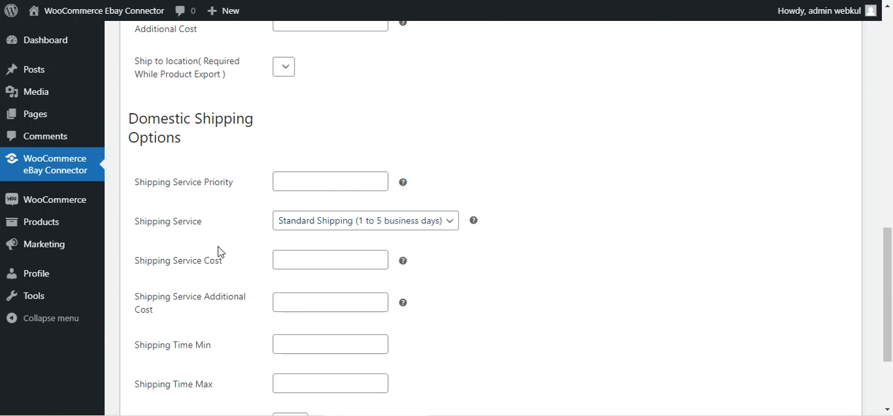
{"action": "scroll", "coordinate": [219, 251], "scroll_direction": "down", "scroll_amount": 1}
{"action": "left_click", "coordinate": [404, 159]}
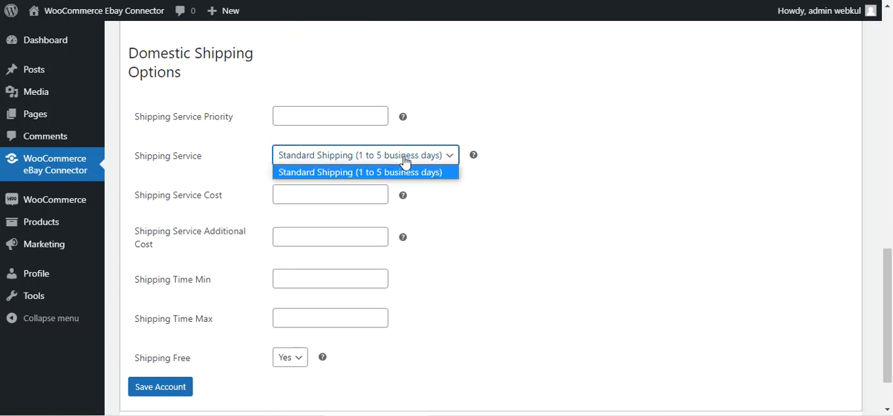
{"action": "left_click", "coordinate": [442, 207]}
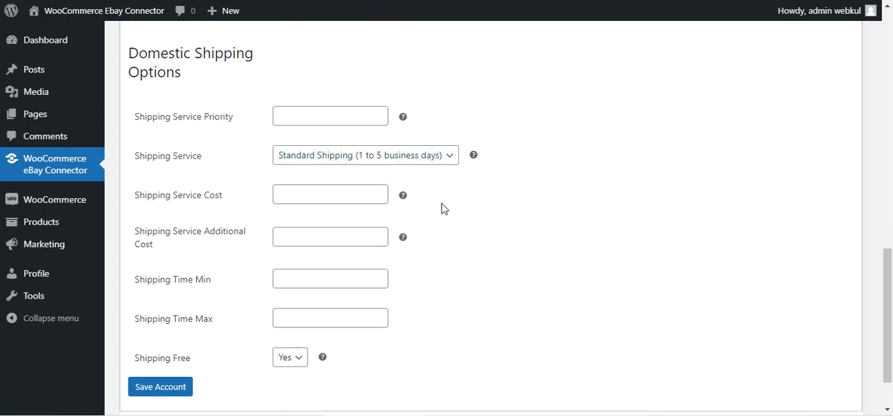
- Review the domestic shipping cost and additional cost fields and the minimum and maximum shipping time fields
{"action": "left_click", "coordinate": [326, 194]}
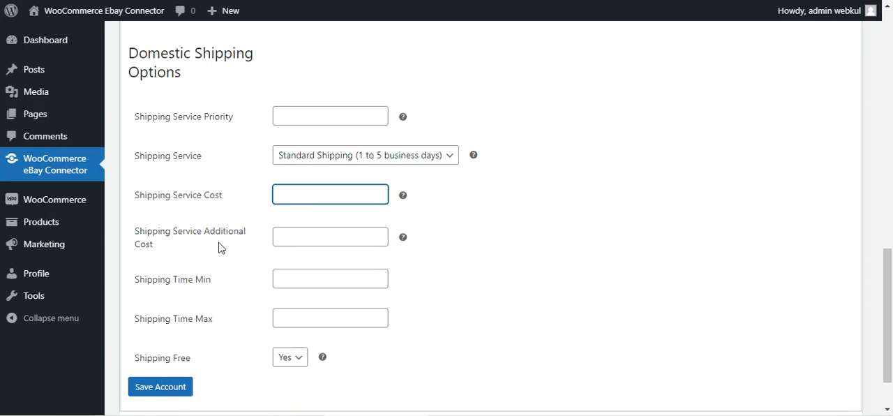
{"action": "left_click_drag", "start_coordinate": [144, 241], "coordinate": [227, 243]}
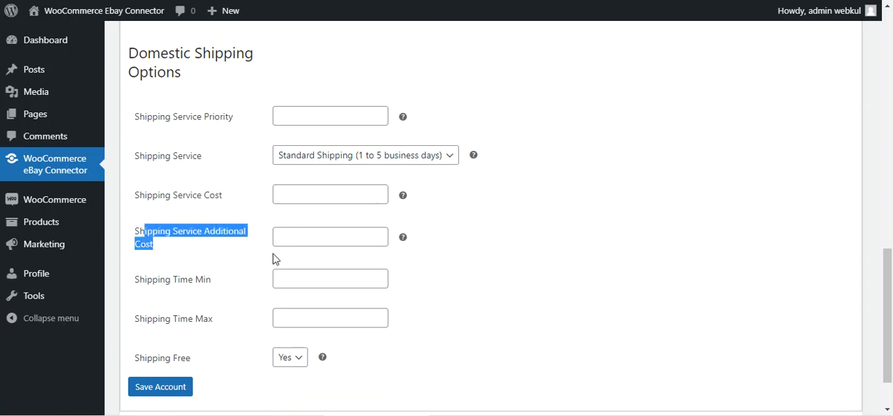
{"action": "scroll", "coordinate": [407, 267], "scroll_direction": "down", "scroll_amount": 2}
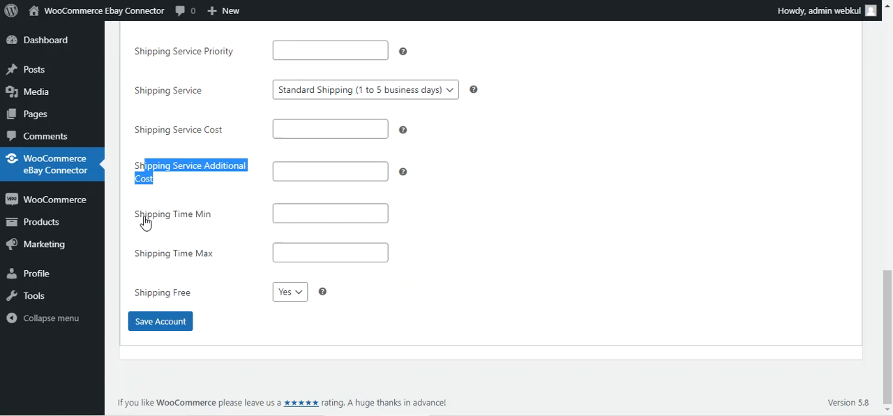
{"action": "left_click_drag", "start_coordinate": [143, 217], "coordinate": [206, 216]}
{"action": "left_click_drag", "start_coordinate": [144, 258], "coordinate": [207, 264]}
- Inspect the Shipping Free choices and read the option's help note, leaving the selection as it is
{"action": "left_click_drag", "start_coordinate": [141, 301], "coordinate": [192, 301]}
{"action": "left_click", "coordinate": [296, 300]}
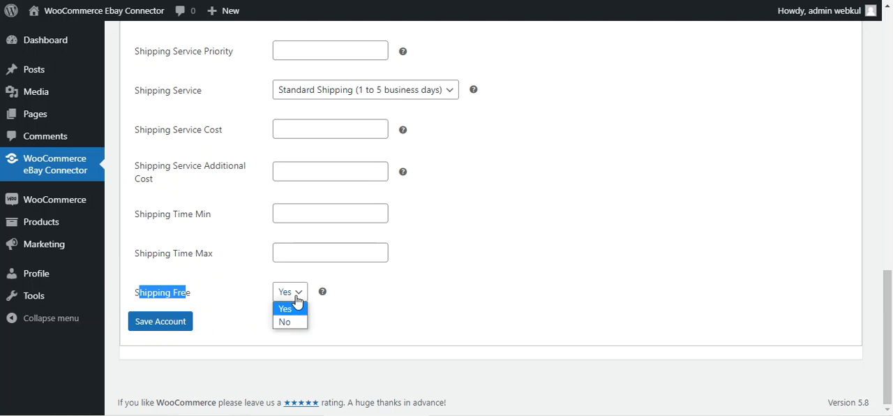
{"action": "left_click", "coordinate": [196, 298]}
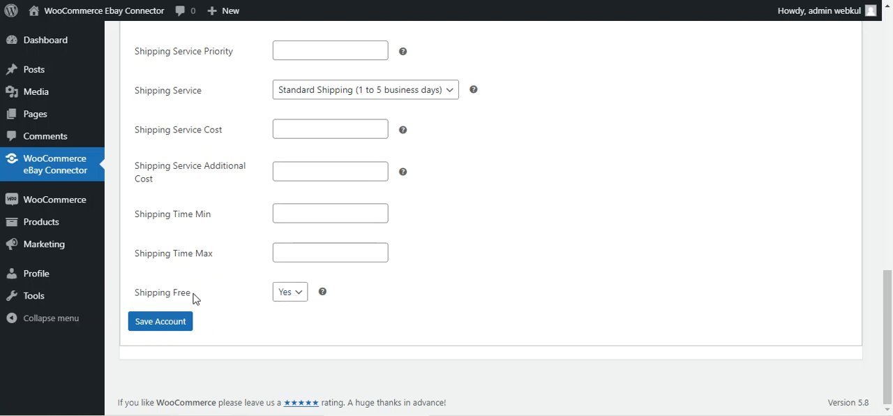
{"action": "left_click", "coordinate": [281, 302]}
{"action": "mouse_move", "coordinate": [323, 296]}
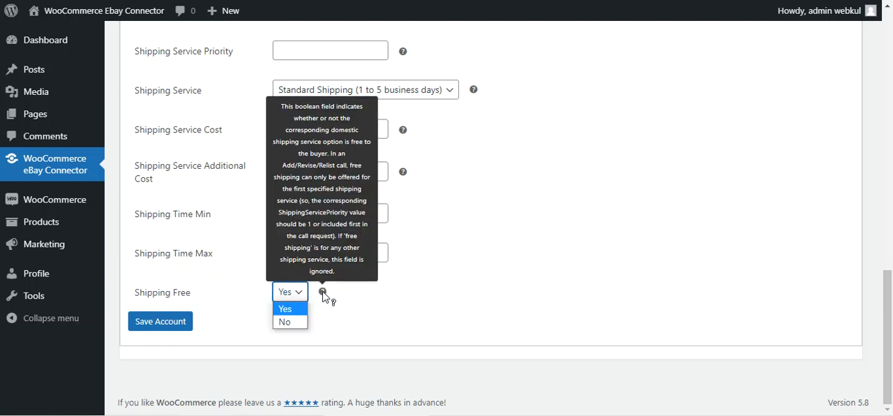
{"action": "left_click", "coordinate": [357, 303]}
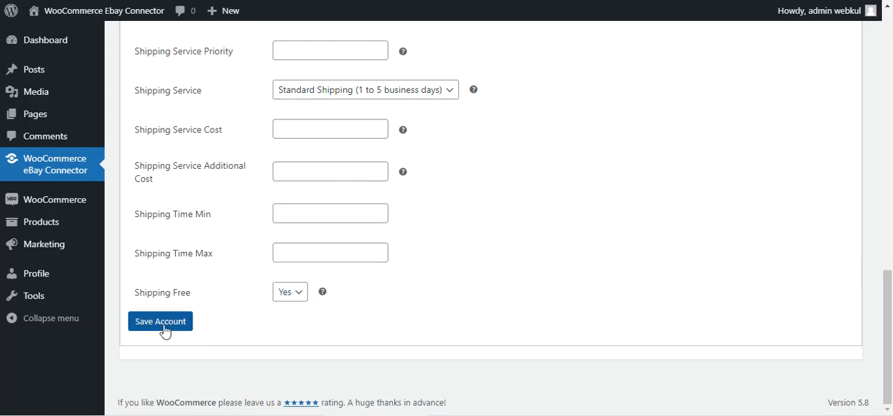
- Open the Real Time Sync settings of the eBay account
{"action": "scroll", "coordinate": [156, 322], "scroll_direction": "up", "scroll_amount": 3}
{"action": "scroll", "coordinate": [156, 323], "scroll_direction": "up", "scroll_amount": 8}
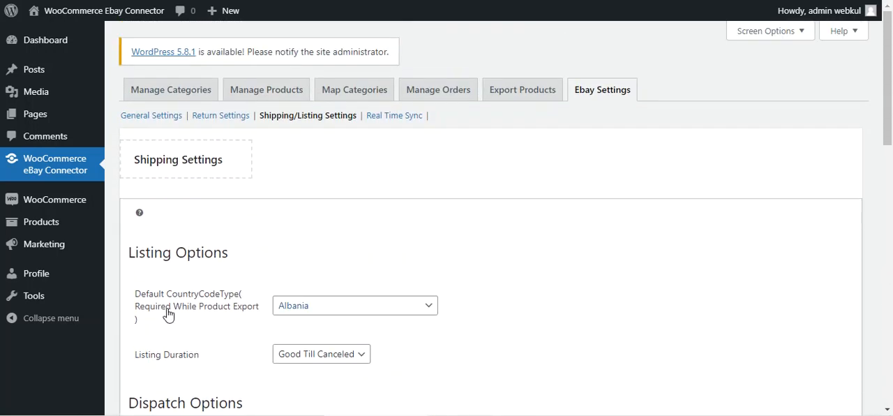
{"action": "left_click", "coordinate": [396, 116]}
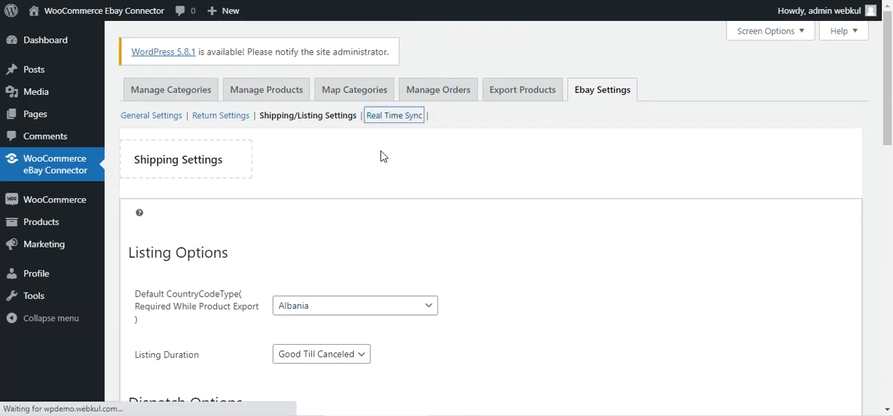
- Review the setting that enables or disables eBay to WooCommerce real-time sync
{"action": "scroll", "coordinate": [300, 186], "scroll_direction": "down", "scroll_amount": 3}
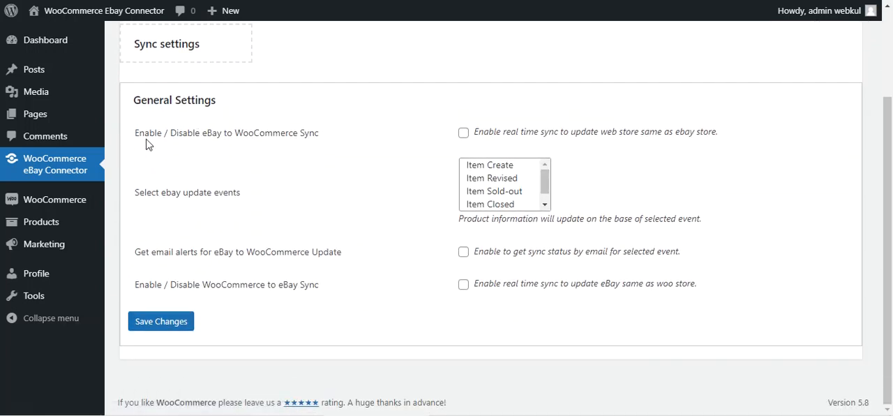
{"action": "left_click_drag", "start_coordinate": [140, 140], "coordinate": [323, 143]}
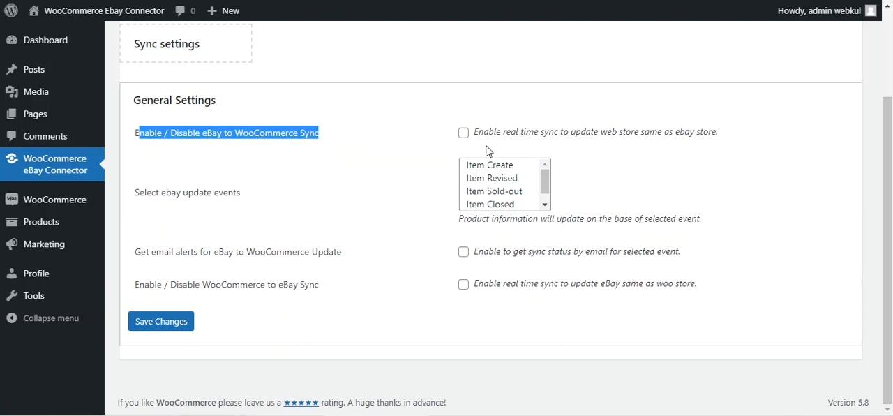
{"action": "left_click", "coordinate": [464, 135]}
- Choose Item Create, Item Revised and Item Sold-out as the eBay update events
{"action": "left_click_drag", "start_coordinate": [136, 196], "coordinate": [235, 201]}
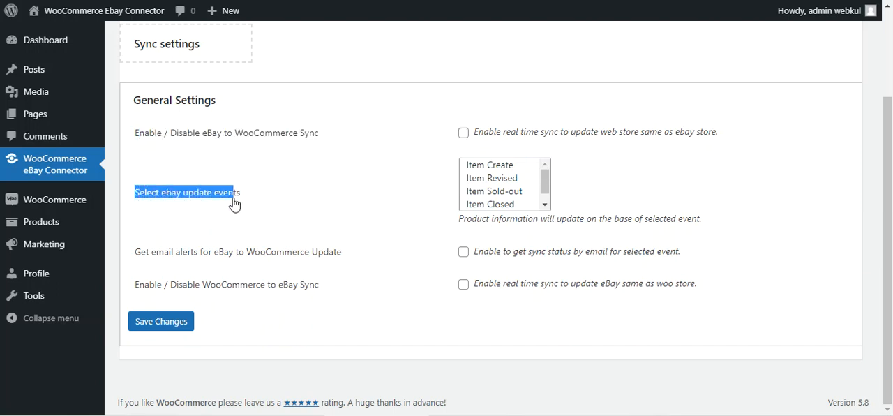
{"action": "left_click", "coordinate": [503, 168]}
{"action": "left_click", "coordinate": [500, 180], "text": "ctrl"}
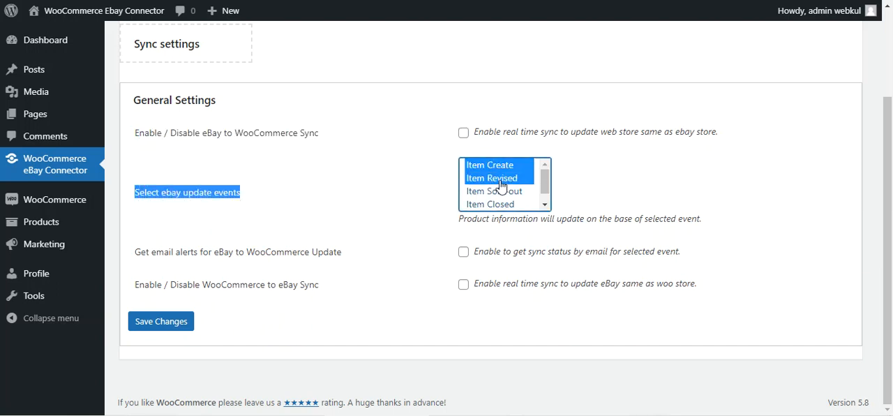
{"action": "left_click", "coordinate": [500, 192], "text": "ctrl"}
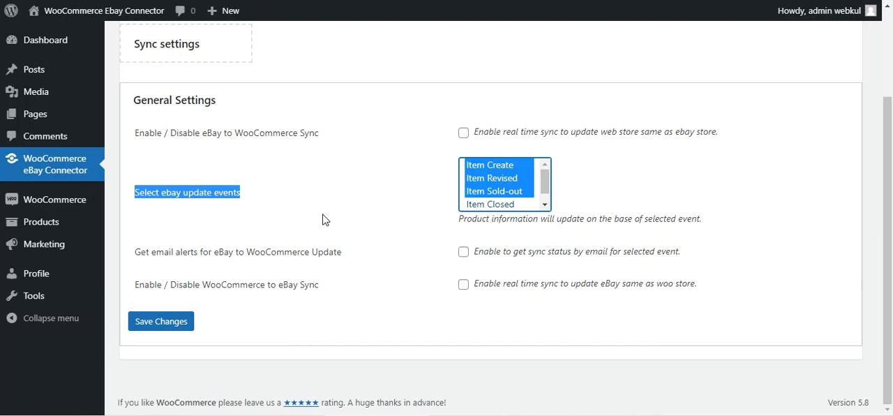
- Enable email alerts for eBay to WooCommerce updates and enable WooCommerce to eBay real-time sync
{"action": "left_click_drag", "start_coordinate": [140, 253], "coordinate": [349, 263]}
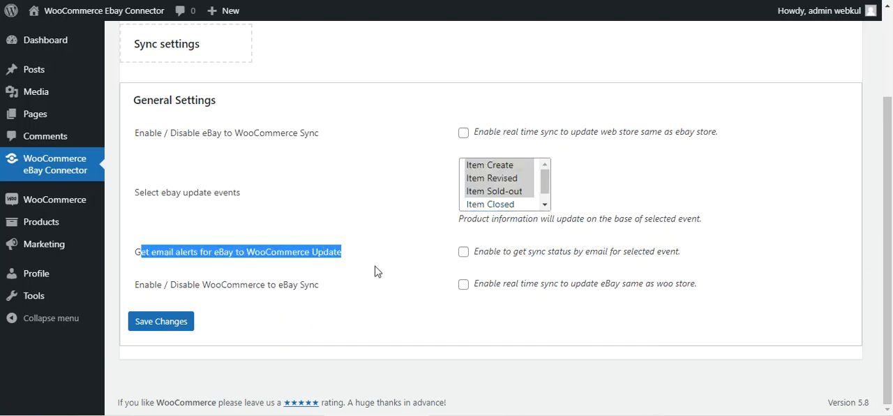
{"action": "left_click", "coordinate": [463, 251]}
{"action": "left_click_drag", "start_coordinate": [136, 286], "coordinate": [325, 303]}
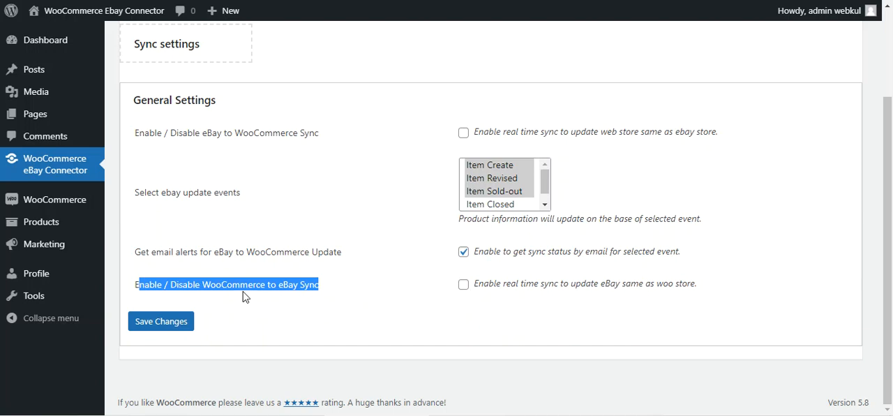
{"action": "left_click", "coordinate": [353, 294]}
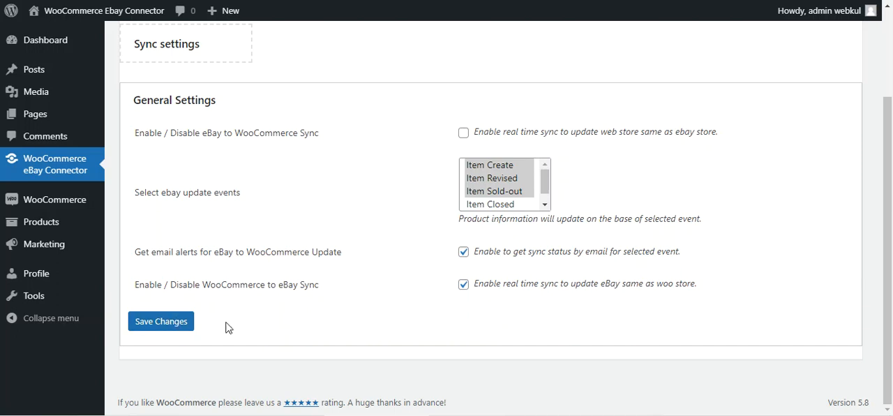
{"action": "scroll", "coordinate": [293, 314], "scroll_direction": "up", "scroll_amount": 2}
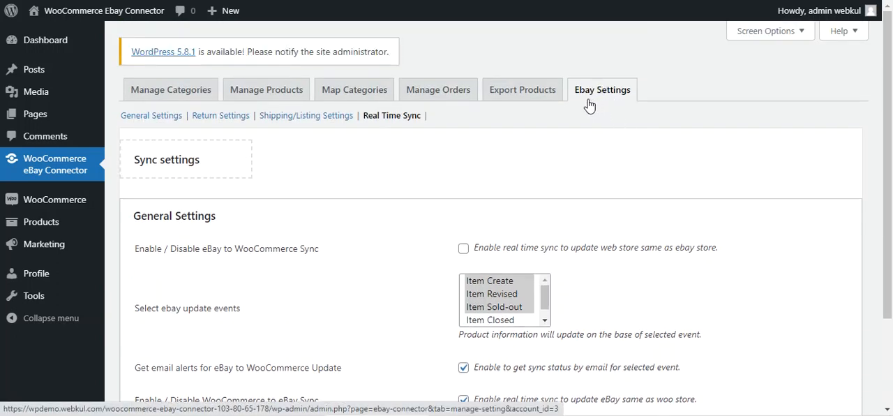
- Open Manage Categories and review the Woo Category Id, eBay Category ID and eBay Category Type columns
{"action": "left_click", "coordinate": [188, 94]}
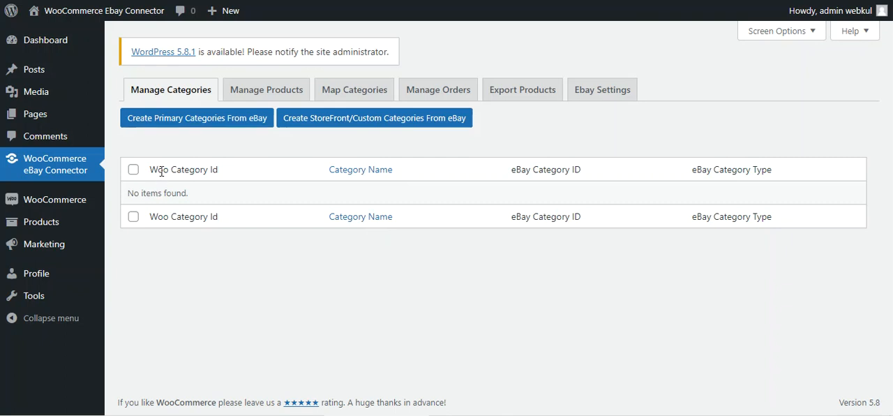
{"action": "left_click_drag", "start_coordinate": [159, 173], "coordinate": [215, 184]}
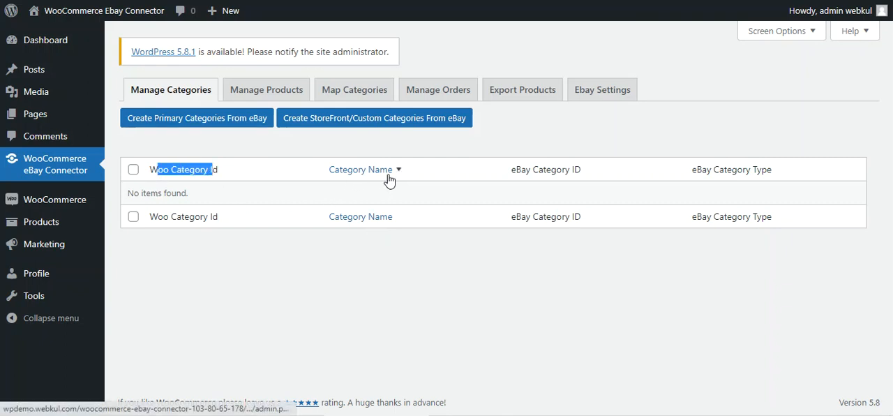
{"action": "left_click_drag", "start_coordinate": [514, 170], "coordinate": [577, 169]}
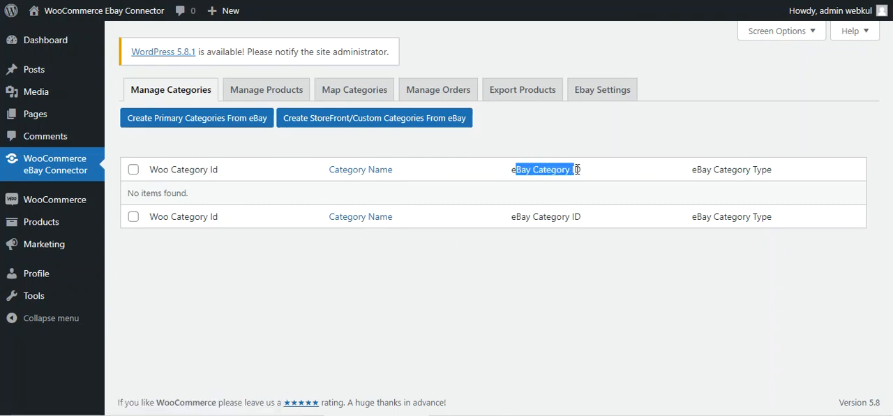
{"action": "left_click_drag", "start_coordinate": [713, 169], "coordinate": [768, 169]}
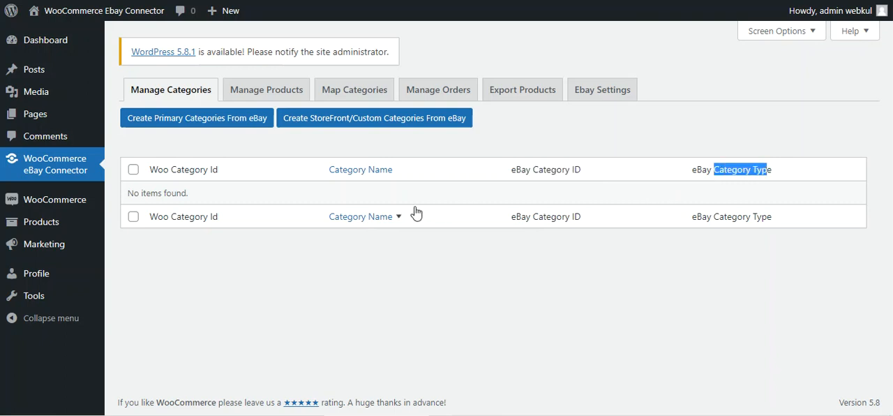
- Return to the eBay account list, connect the ryanstore account and review the columns of its Manage Products list
{"action": "left_click", "coordinate": [252, 105]}
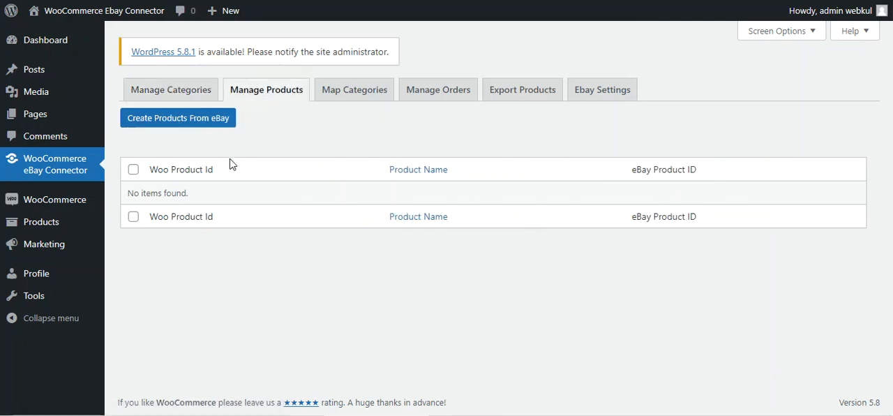
{"action": "left_click", "coordinate": [60, 168]}
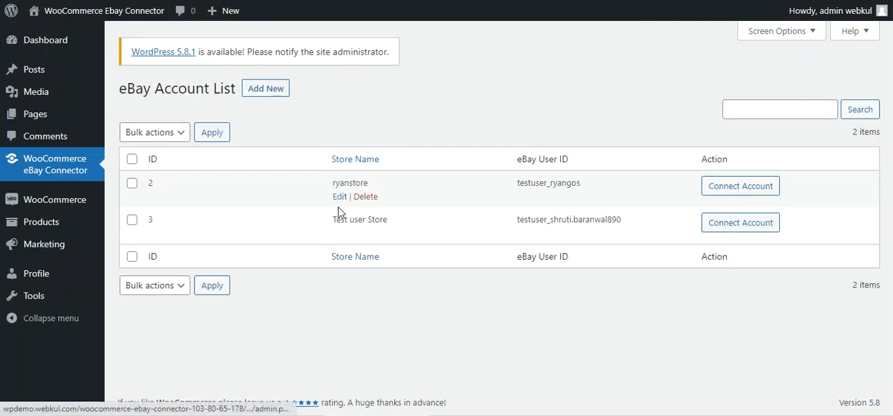
{"action": "left_click", "coordinate": [739, 187]}
{"action": "left_click", "coordinate": [265, 94]}
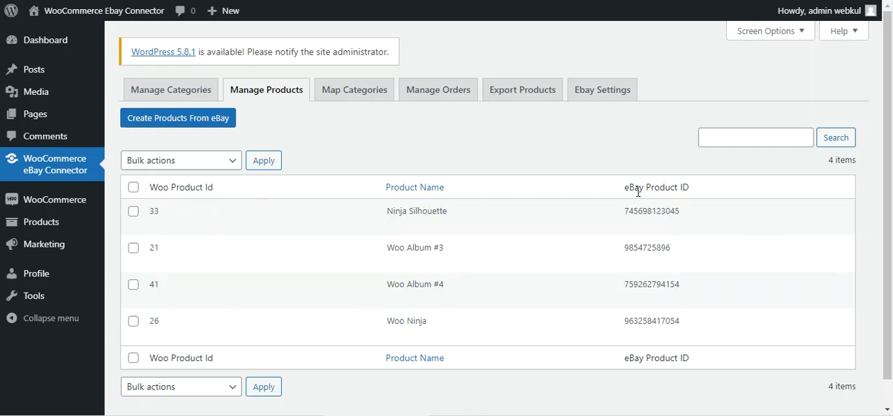
{"action": "left_click_drag", "start_coordinate": [633, 189], "coordinate": [689, 188]}
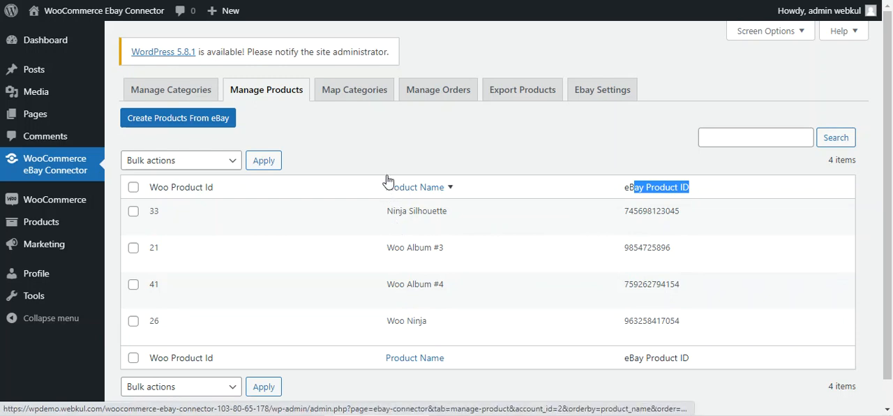
- Select Ninja Silhouette and Woo Album #3 and inspect the bulk actions for products without applying one
{"action": "left_click", "coordinate": [133, 212]}
{"action": "left_click", "coordinate": [133, 248]}
{"action": "left_click", "coordinate": [224, 163]}
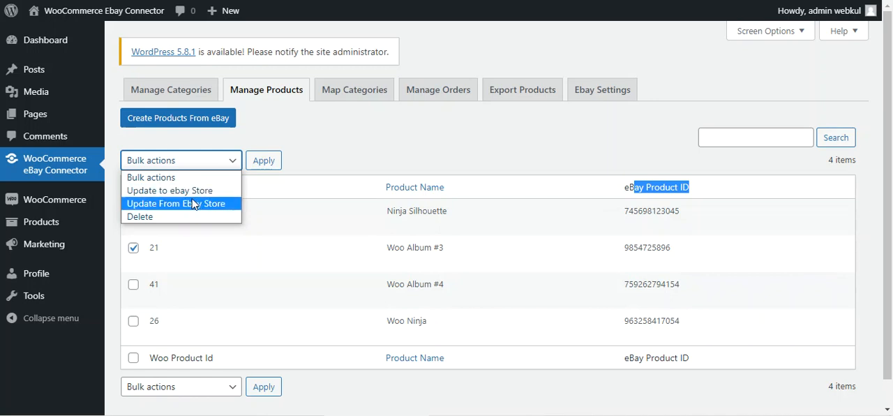
{"action": "left_click", "coordinate": [363, 163]}
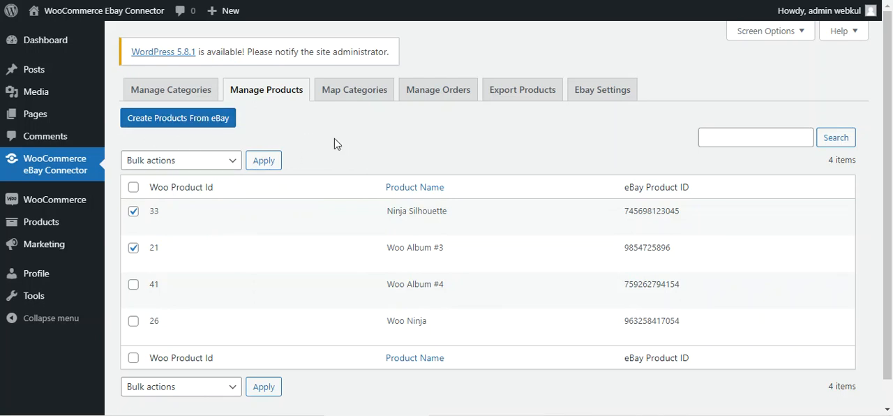
- Open Map Categories and look over the mapped category list, its mapping options and its bulk actions
{"action": "left_click", "coordinate": [351, 98]}
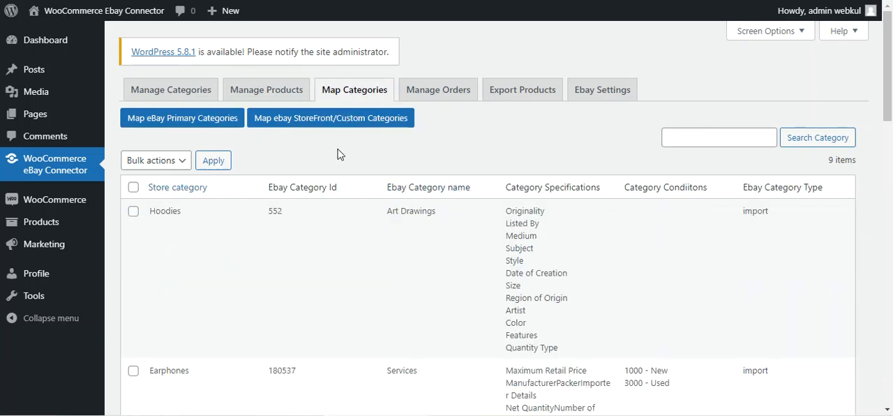
{"action": "mouse_move", "coordinate": [235, 255]}
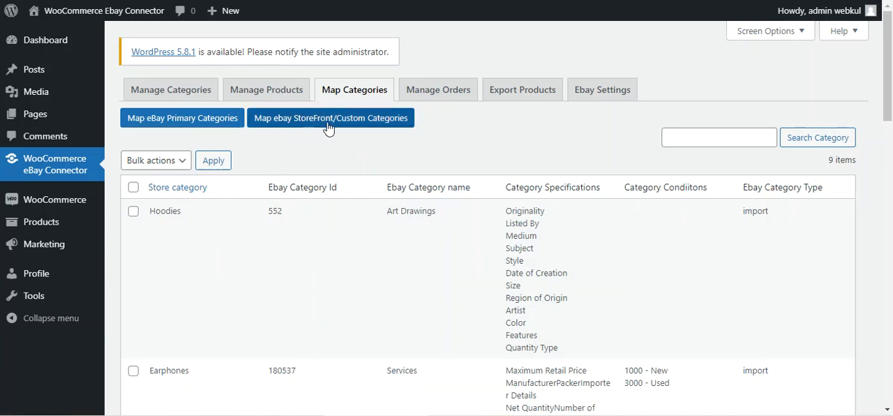
{"action": "left_click", "coordinate": [179, 165]}
{"action": "left_click", "coordinate": [283, 161]}
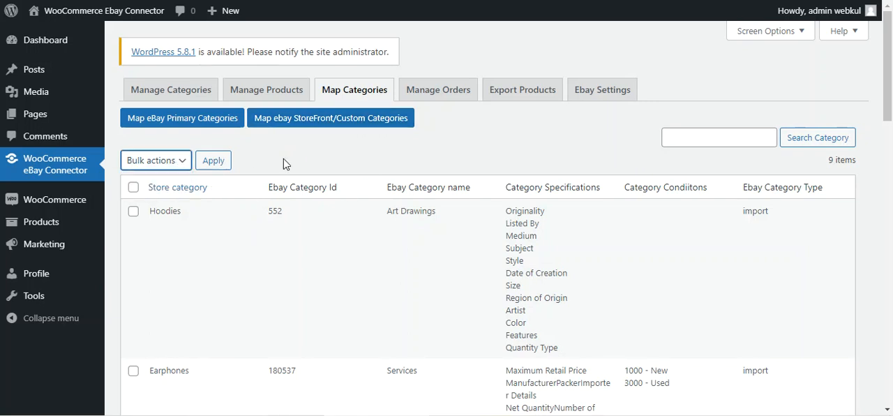
- Select the Hoodies category mapping and choose the Delete bulk action without applying it
{"action": "left_click", "coordinate": [132, 215]}
{"action": "left_click", "coordinate": [133, 213]}
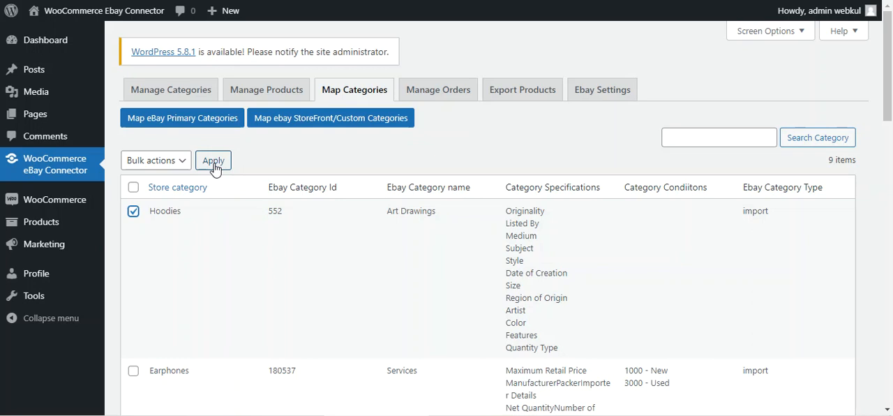
{"action": "left_click", "coordinate": [183, 161]}
{"action": "left_click", "coordinate": [174, 190]}
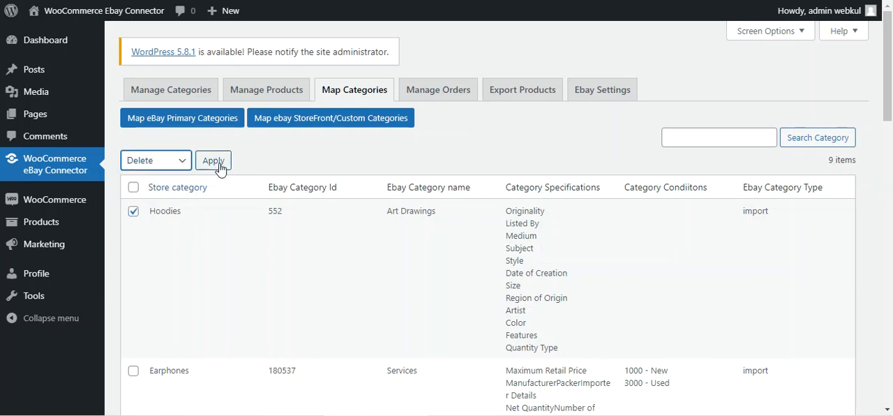
{"action": "left_click", "coordinate": [313, 158]}
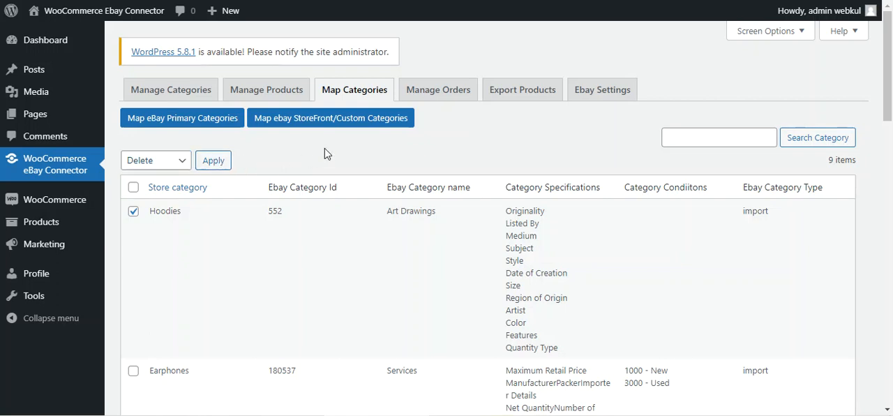
- In Manage Orders, review the start time fields for importing eBay orders, cancel the import and examine the order list columns
{"action": "left_click", "coordinate": [451, 96]}
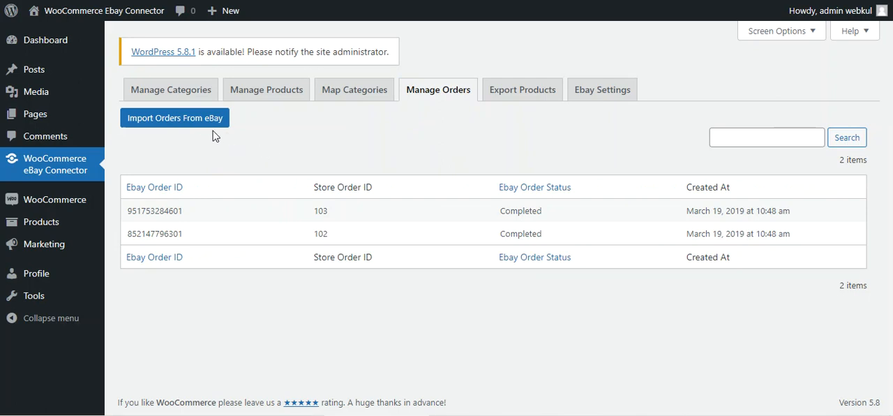
{"action": "left_click", "coordinate": [179, 118]}
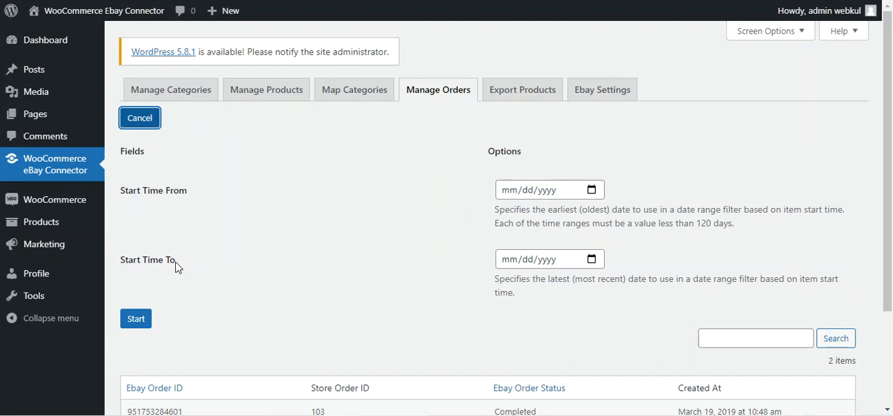
{"action": "scroll", "coordinate": [177, 265], "scroll_direction": "down", "scroll_amount": 3}
{"action": "scroll", "coordinate": [183, 208], "scroll_direction": "up", "scroll_amount": 2}
{"action": "scroll", "coordinate": [183, 208], "scroll_direction": "up", "scroll_amount": 1}
{"action": "left_click", "coordinate": [143, 122]}
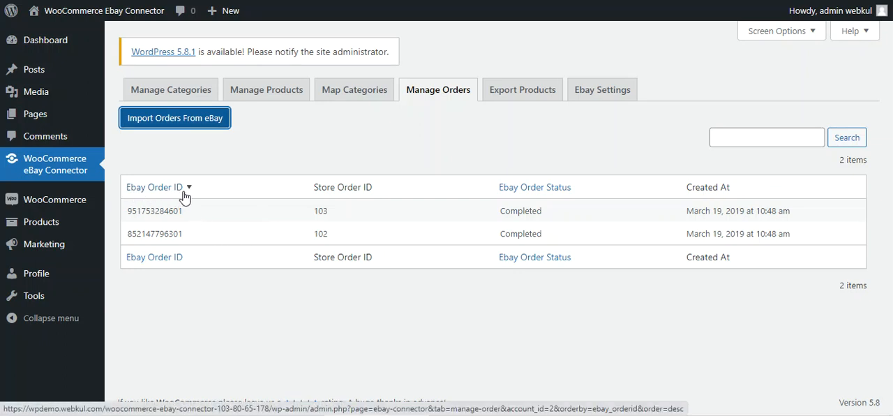
{"action": "left_click_drag", "start_coordinate": [318, 187], "coordinate": [373, 188]}
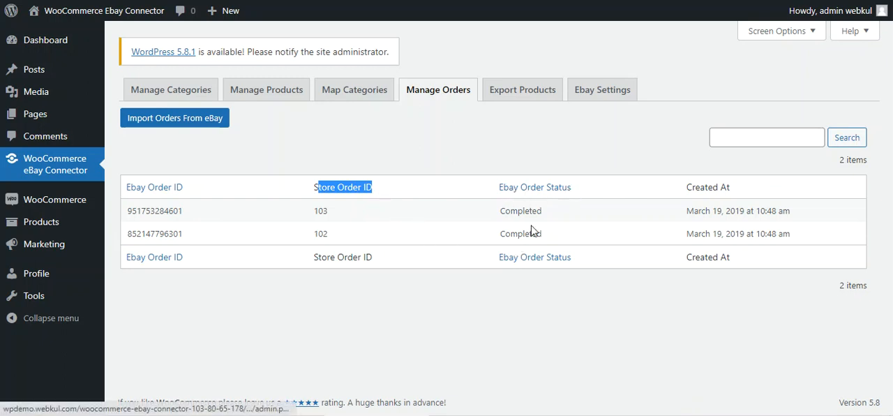
{"action": "left_click", "coordinate": [537, 144]}
- Open Export Products and look through the list of store products that can be exported to eBay
{"action": "left_click", "coordinate": [522, 99]}
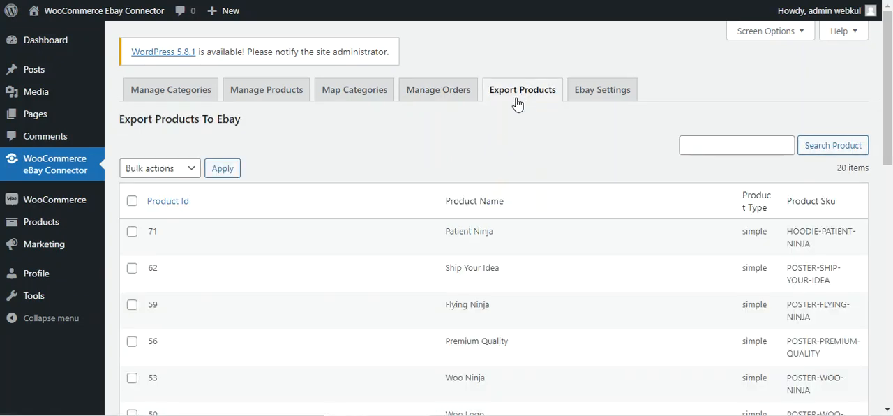
{"action": "scroll", "coordinate": [292, 221], "scroll_direction": "down", "scroll_amount": 4}
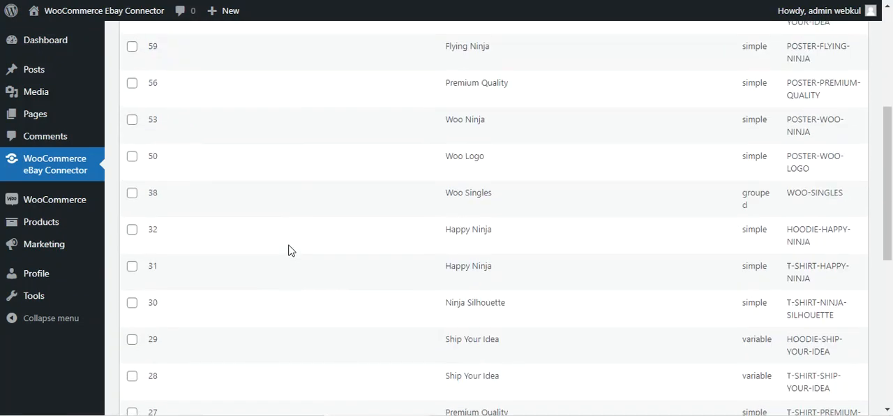
{"action": "scroll", "coordinate": [289, 249], "scroll_direction": "down", "scroll_amount": 3}
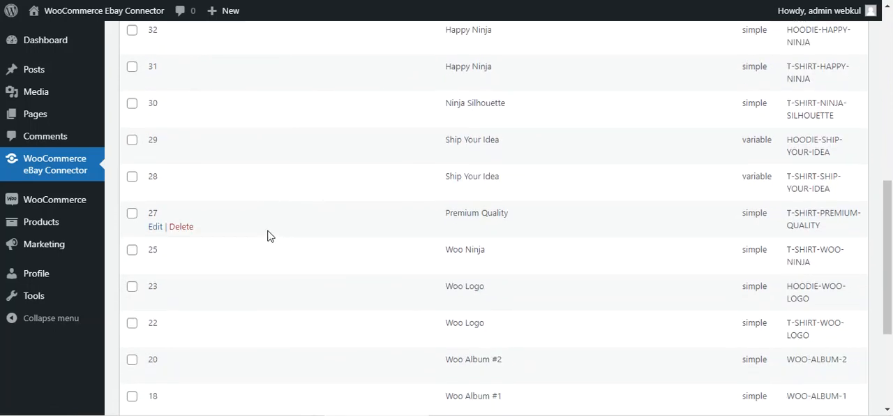
{"action": "scroll", "coordinate": [268, 235], "scroll_direction": "up", "scroll_amount": 3}
{"action": "scroll", "coordinate": [265, 234], "scroll_direction": "down", "scroll_amount": 4}
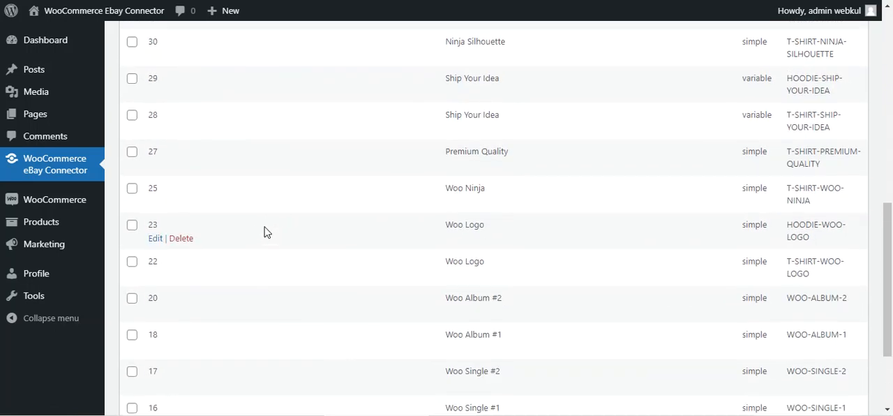
{"action": "scroll", "coordinate": [264, 232], "scroll_direction": "up", "scroll_amount": 8}
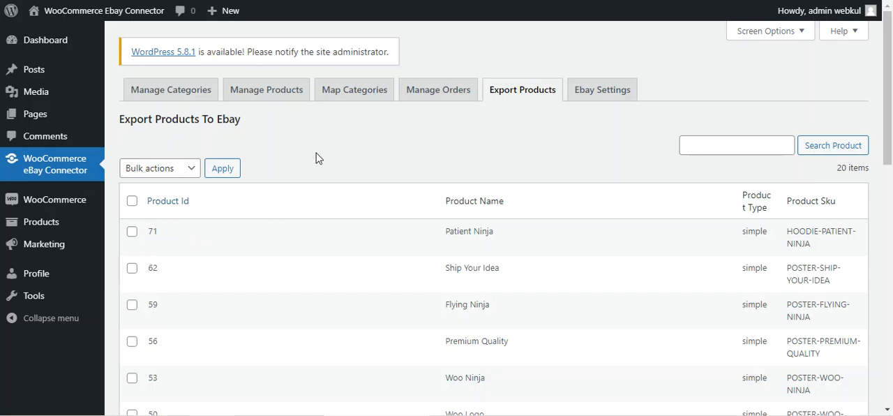
- Select the Patient Ninja and Ship Your Idea products and choose the Export to ebay bulk action without applying it
{"action": "left_click", "coordinate": [132, 231]}
{"action": "left_click", "coordinate": [131, 268]}
{"action": "left_click", "coordinate": [189, 174]}
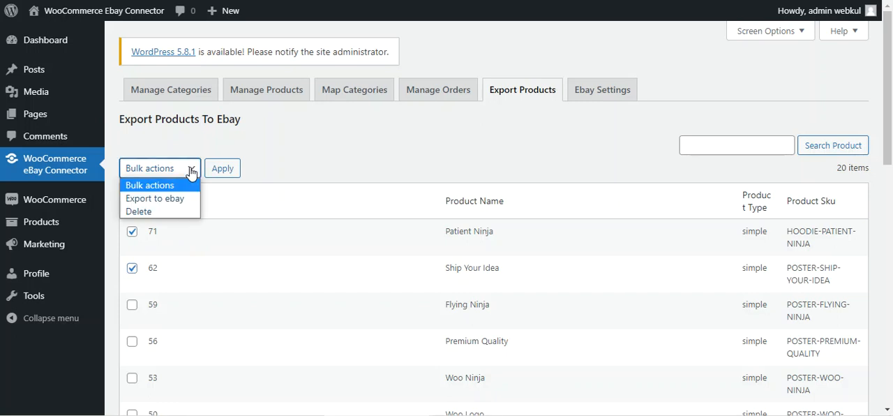
{"action": "left_click", "coordinate": [166, 205]}
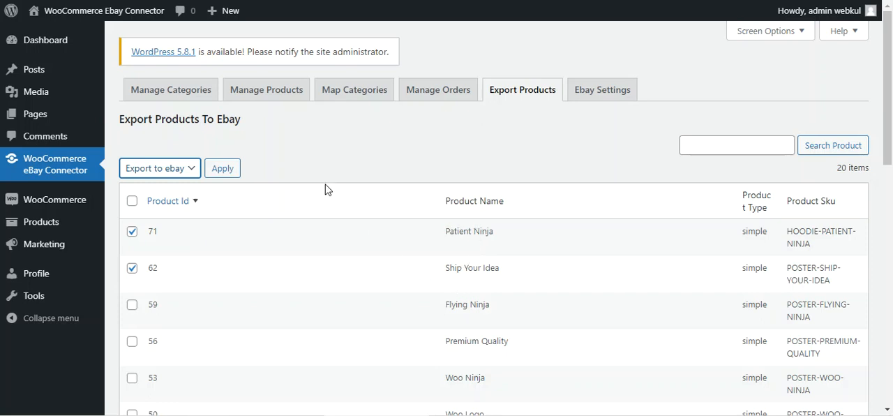
{"action": "left_click", "coordinate": [317, 166]}
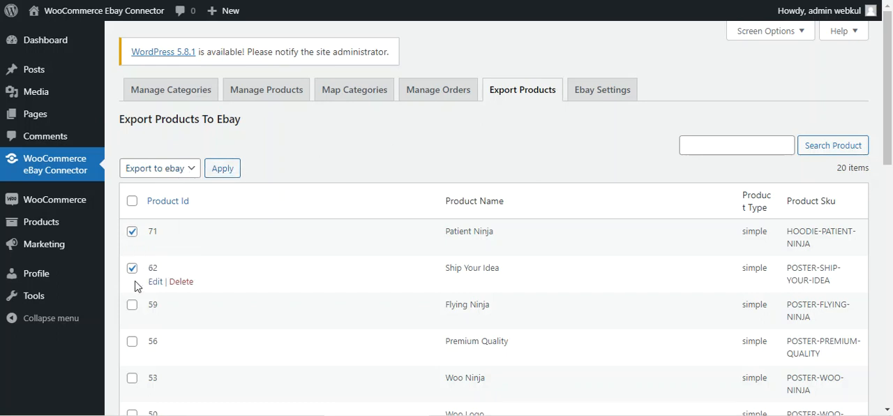
- Review the bulk actions available for the selected export products, keeping Export to ebay chosen
{"action": "left_click", "coordinate": [192, 171]}
{"action": "left_click", "coordinate": [191, 172]}
{"action": "left_click", "coordinate": [135, 167]}
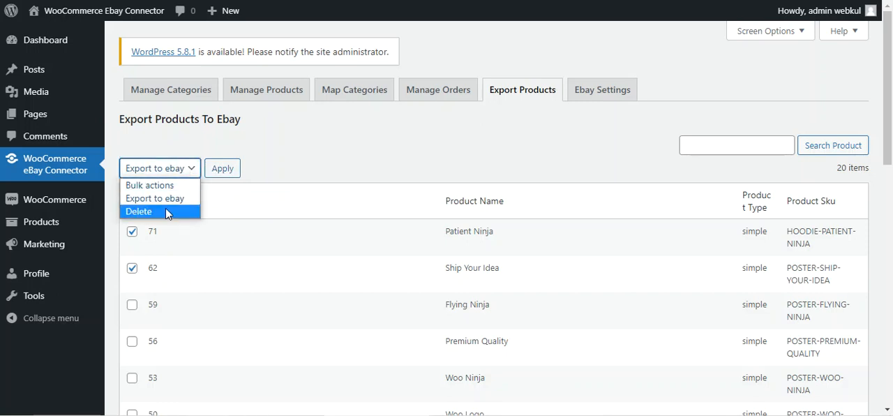
{"action": "left_click", "coordinate": [283, 210]}
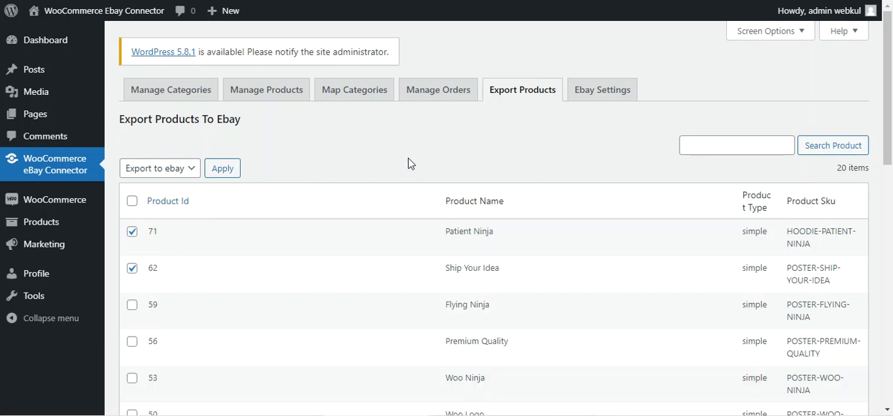
- View the general eBay settings, and return to the eBay account list to look over its bulk actions
{"action": "left_click", "coordinate": [594, 102]}
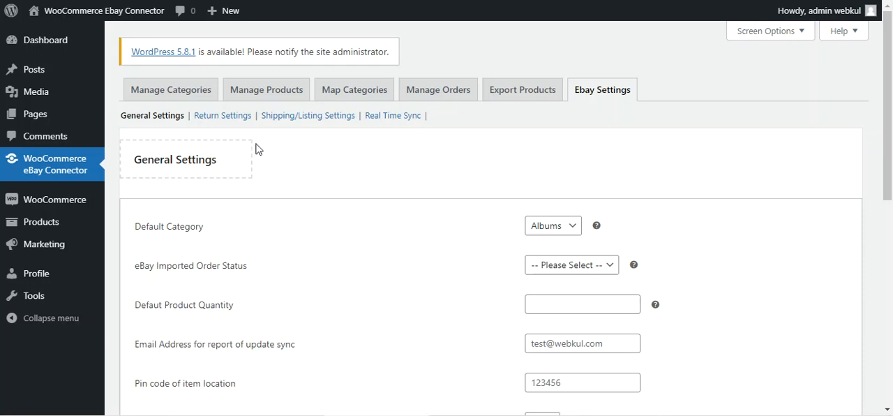
{"action": "left_click", "coordinate": [85, 172]}
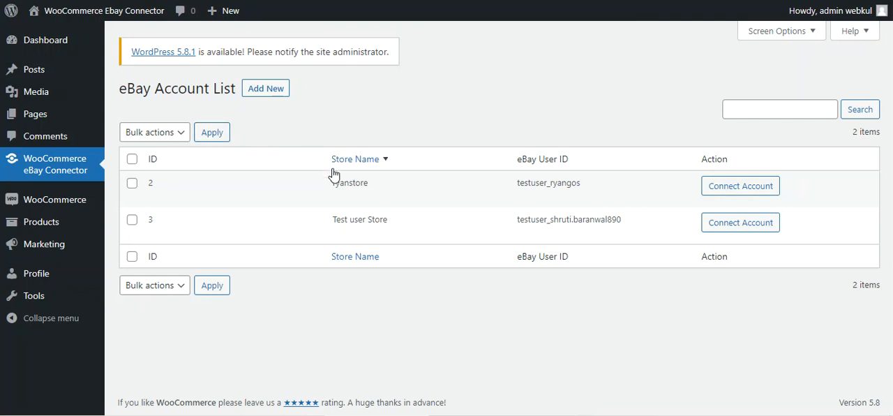
{"action": "mouse_move", "coordinate": [352, 202]}
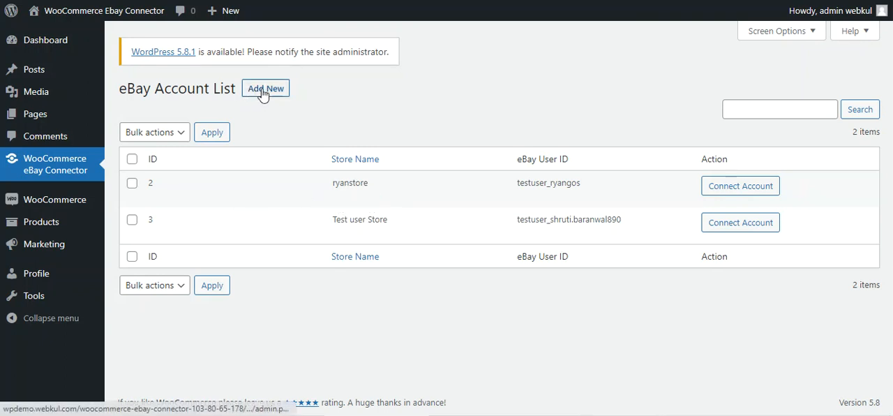
{"action": "left_click", "coordinate": [183, 136]}
{"action": "left_click", "coordinate": [325, 120]}
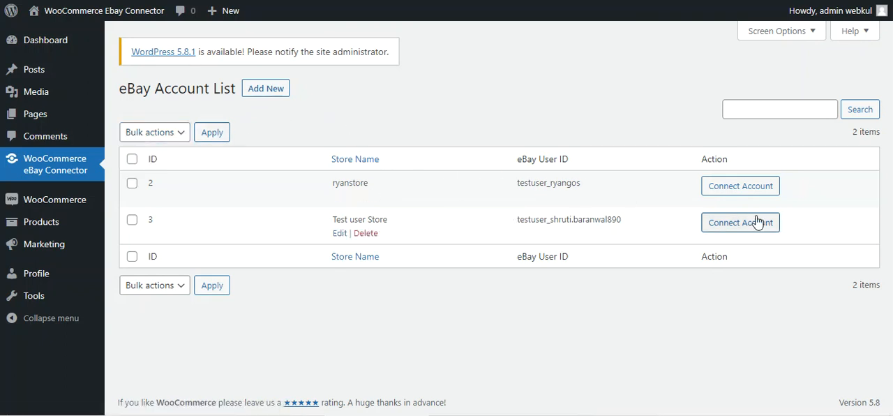
- Connect to the eBay account with ID 2 and open its eBay settings
{"action": "left_click", "coordinate": [741, 193]}
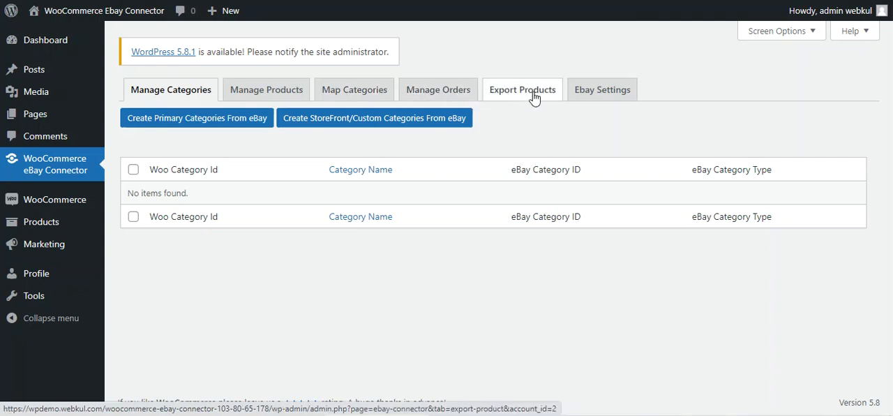
{"action": "left_click", "coordinate": [601, 96]}
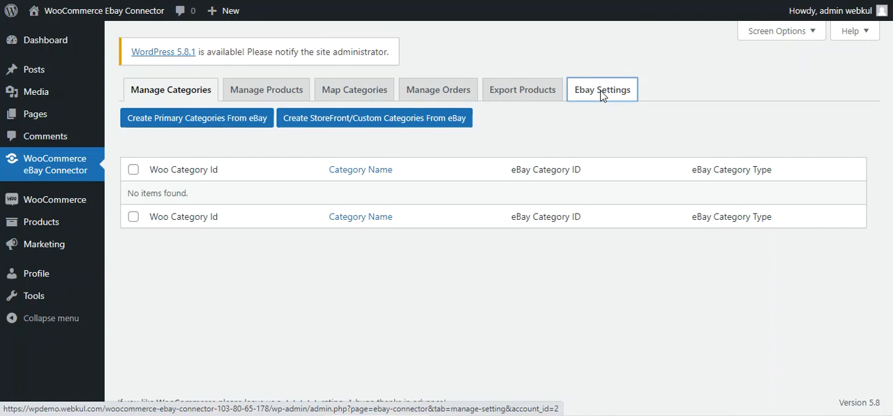